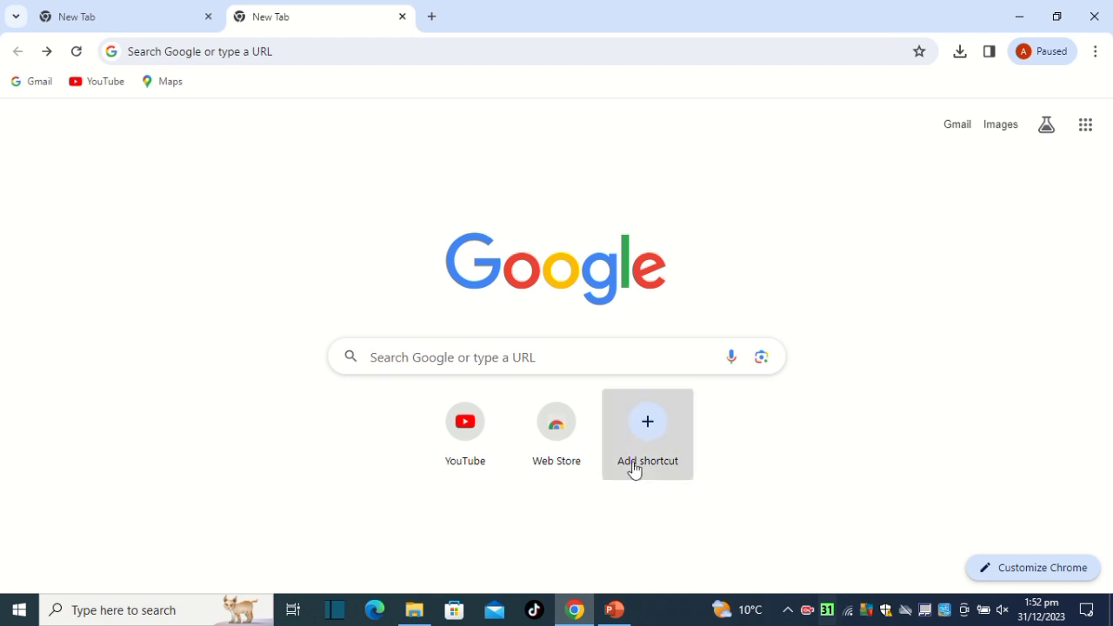
Search Google for "office deployment tool".
{"action": "left_click", "coordinate": [565, 364]}
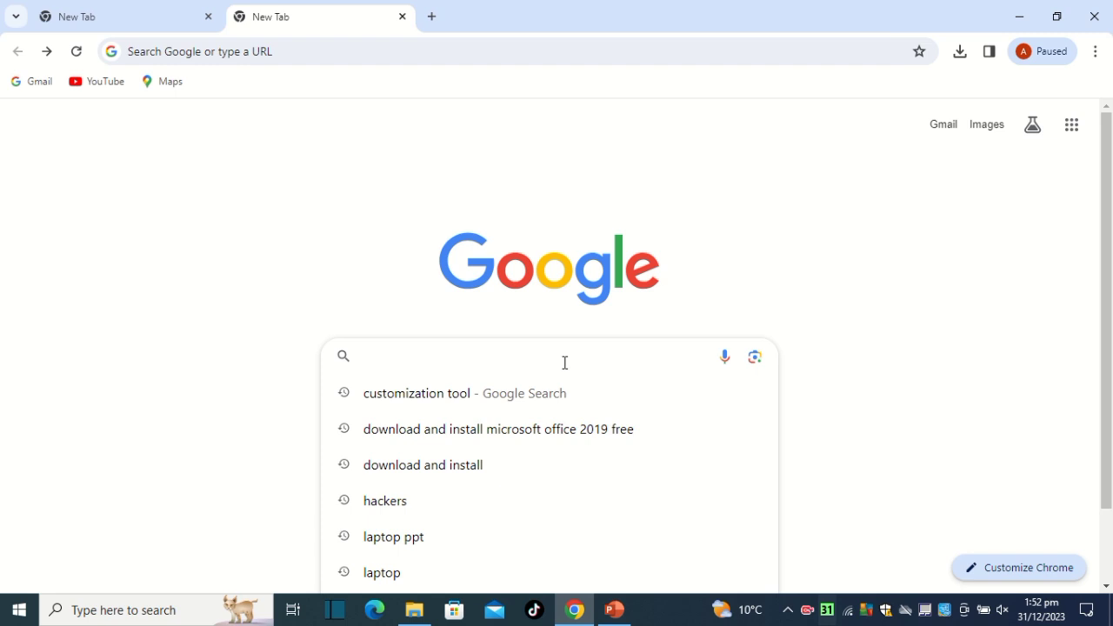
{"action": "type", "text": "off"}
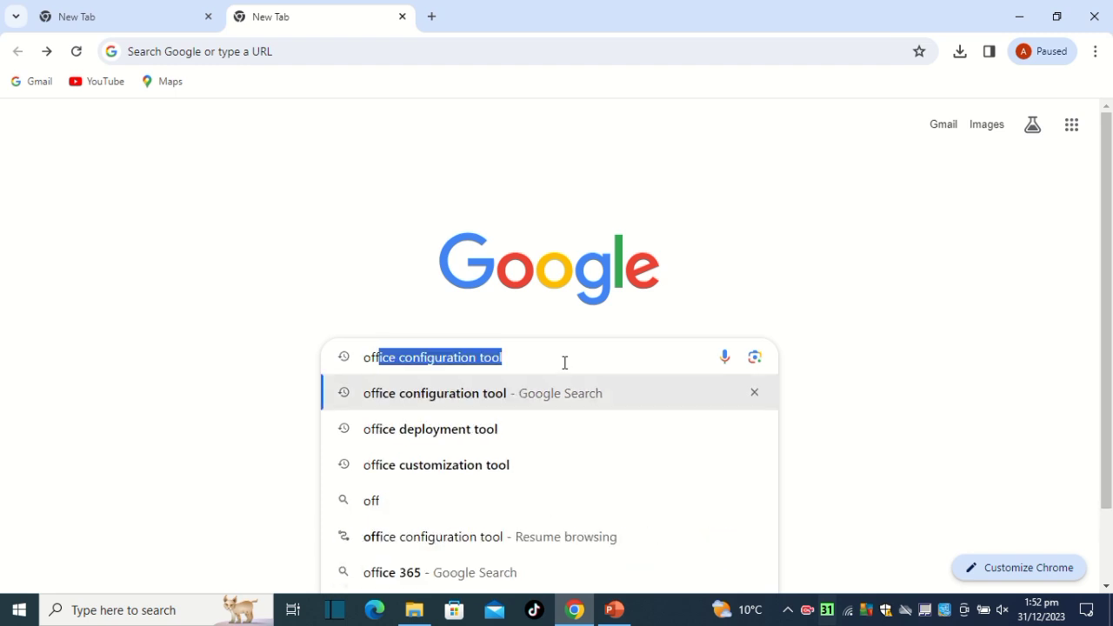
{"action": "left_click", "coordinate": [509, 429]}
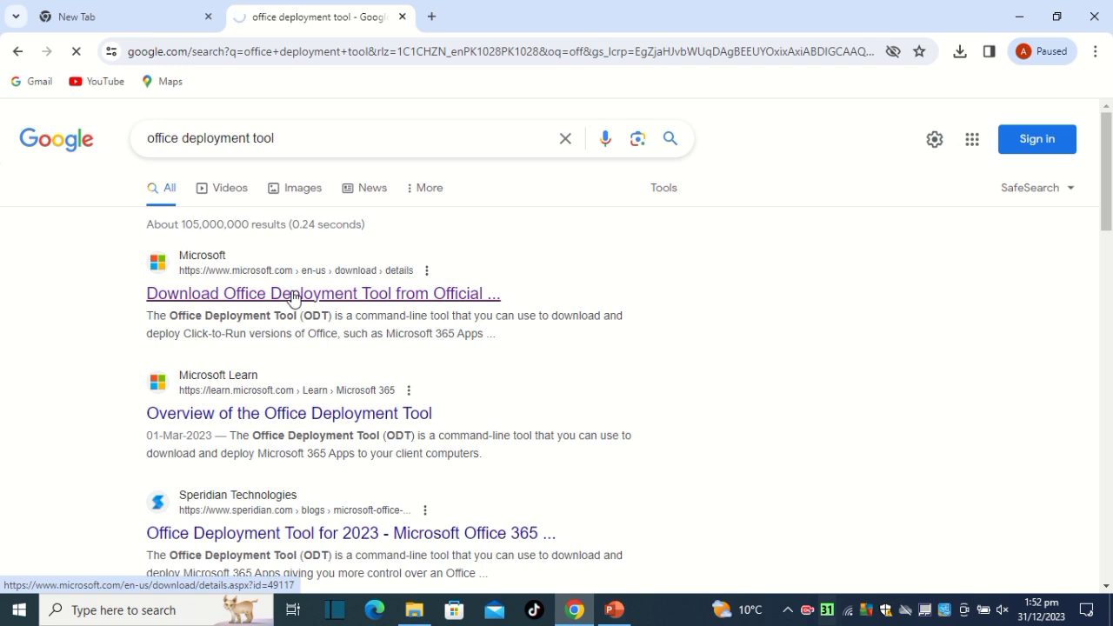
Open Microsoft's official Office Deployment Tool download page and download the tool in English.
{"action": "left_click", "coordinate": [292, 295]}
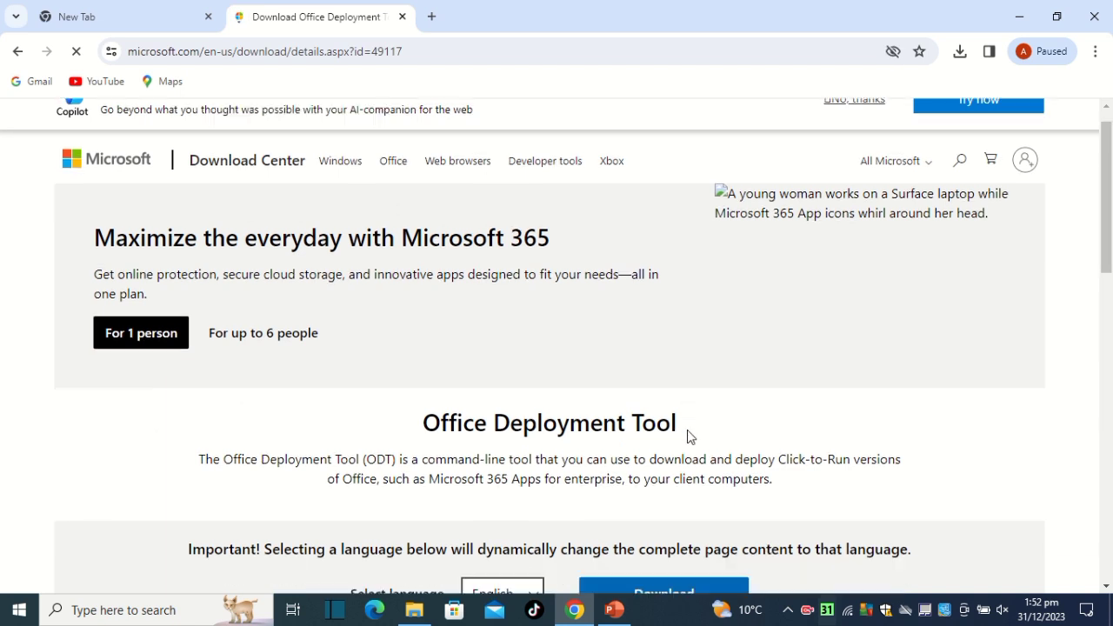
{"action": "scroll", "coordinate": [687, 437], "scroll_direction": "down", "scroll_amount": 3}
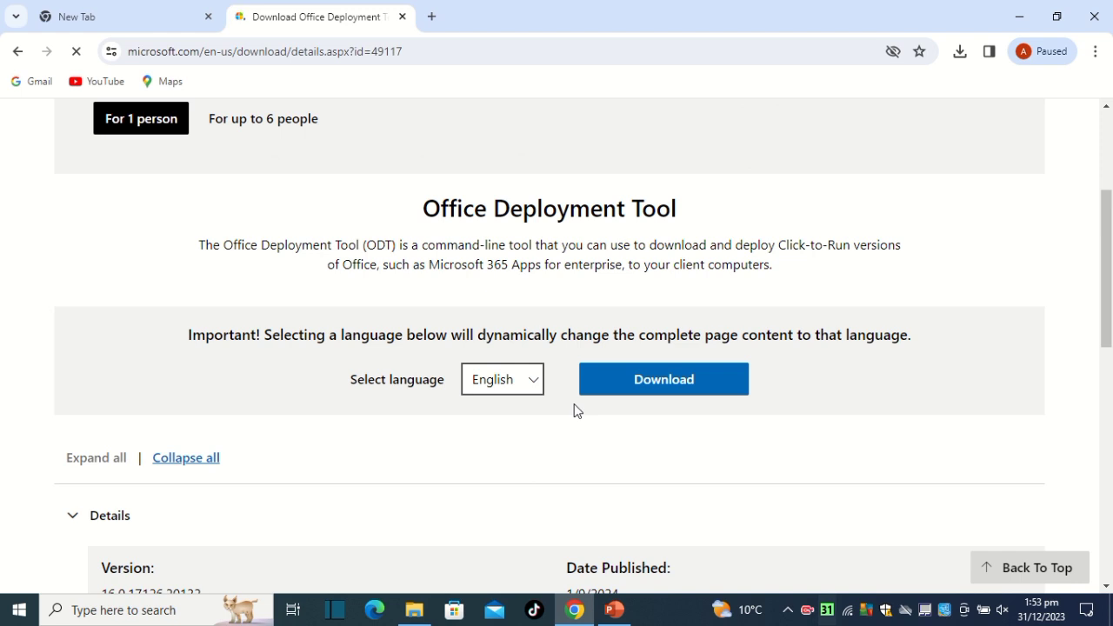
{"action": "left_click", "coordinate": [711, 399]}
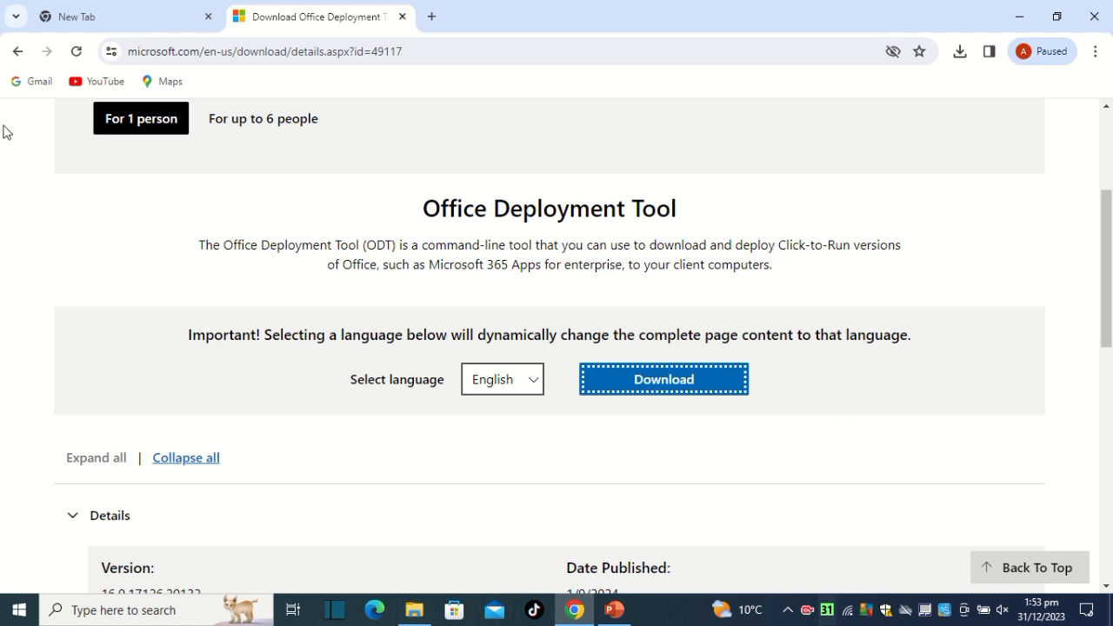
In the other browser tab, search Google for "office configuration tool" and open the Office Customization Tool on config.office.com.
{"action": "left_click", "coordinate": [45, 30]}
{"action": "left_click", "coordinate": [610, 358]}
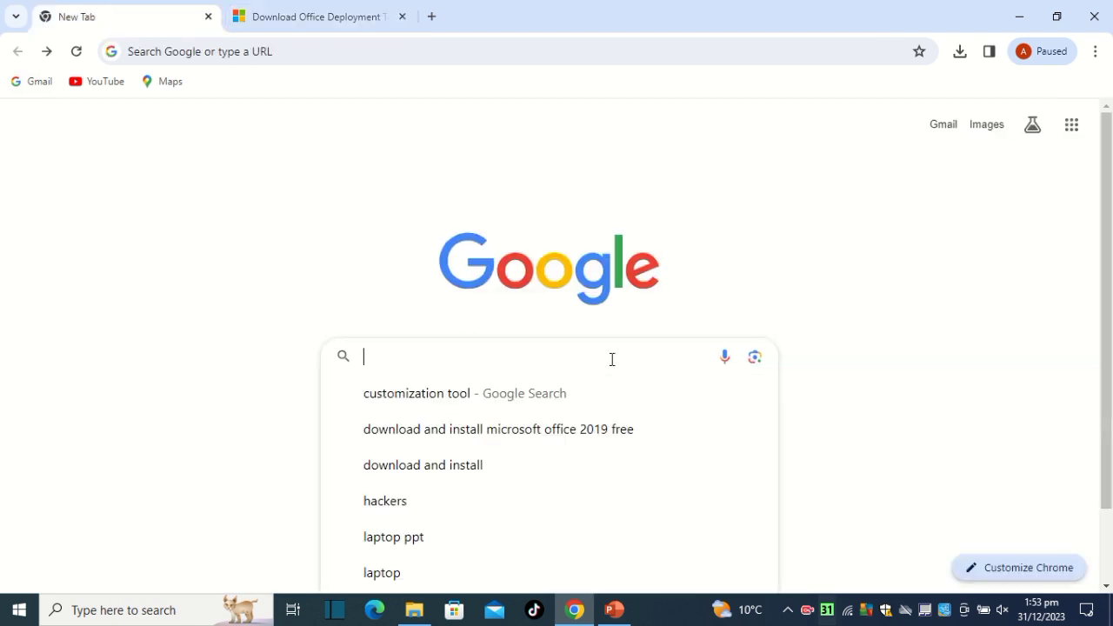
{"action": "type", "text": "off"}
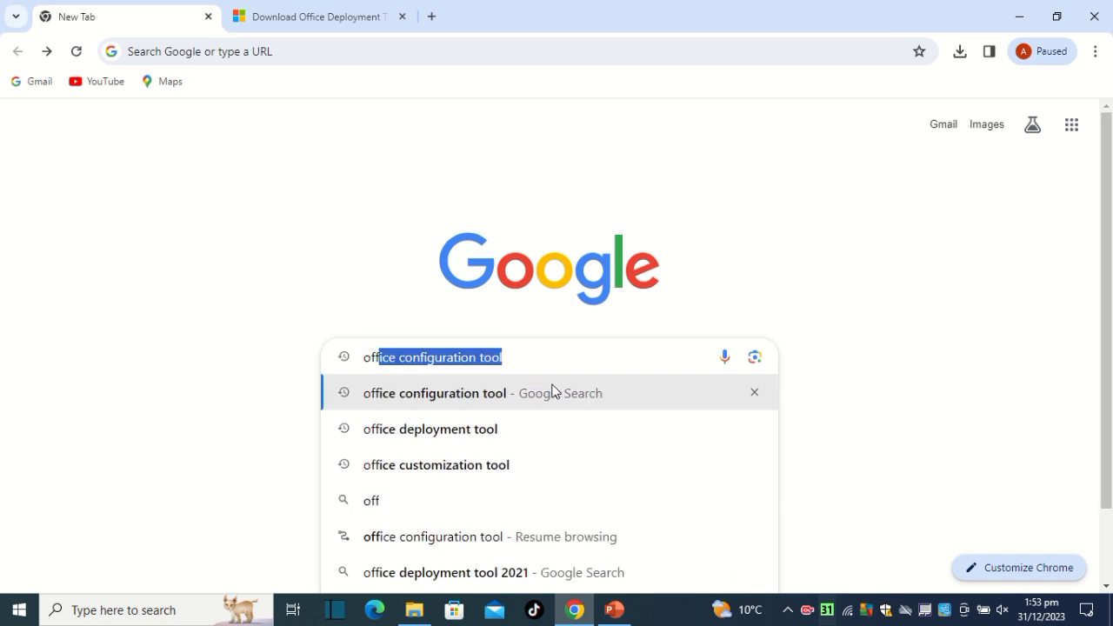
{"action": "left_click", "coordinate": [553, 393]}
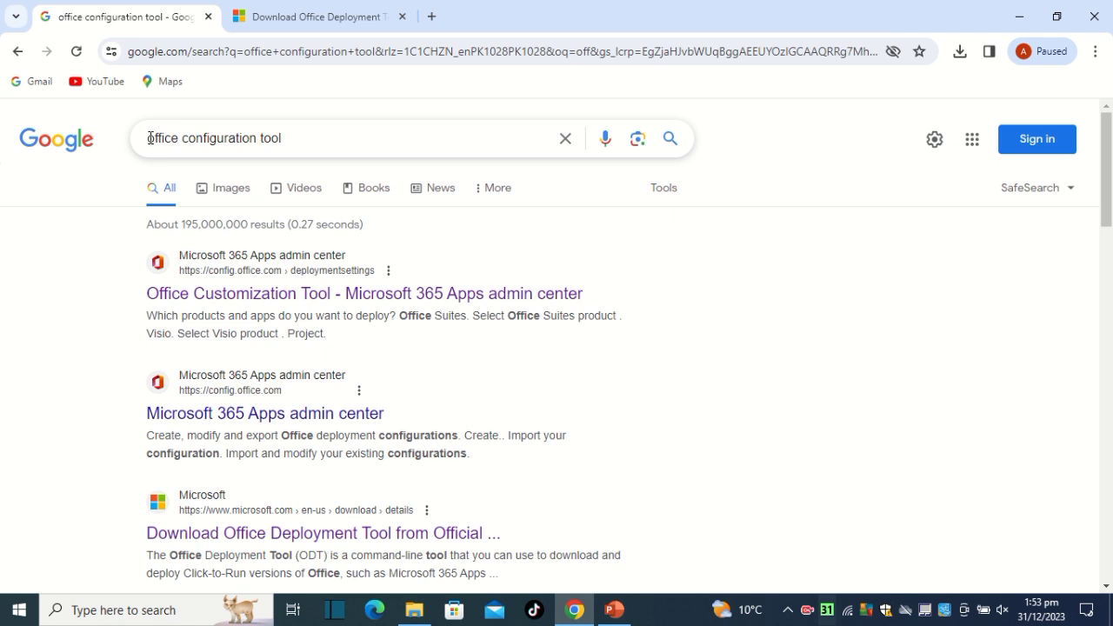
{"action": "left_click_drag", "start_coordinate": [149, 138], "coordinate": [117, 238]}
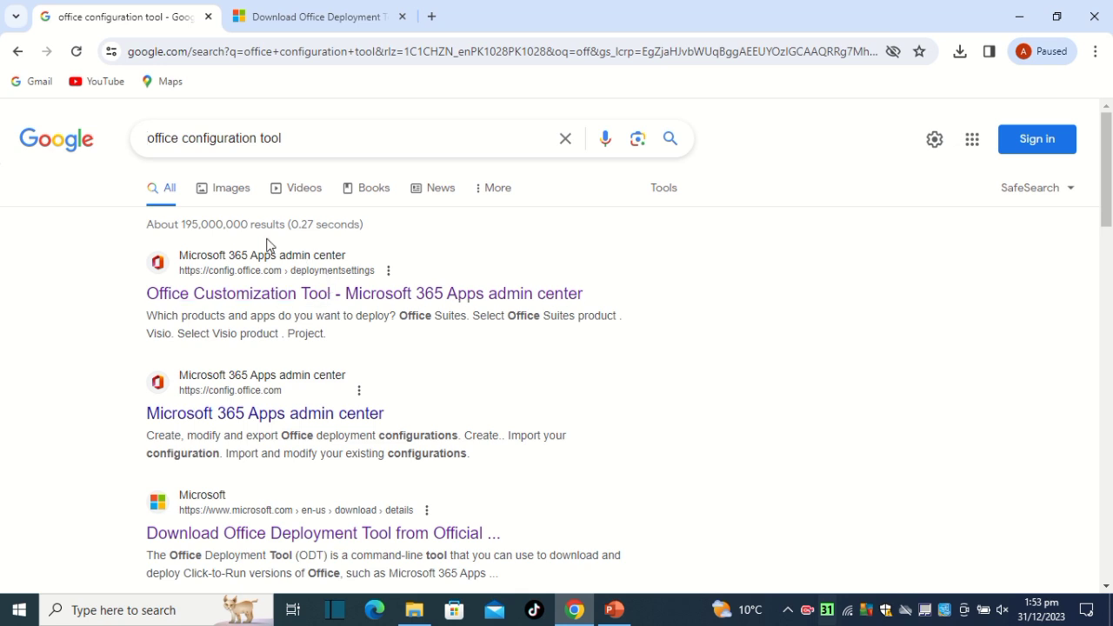
{"action": "left_click", "coordinate": [277, 293]}
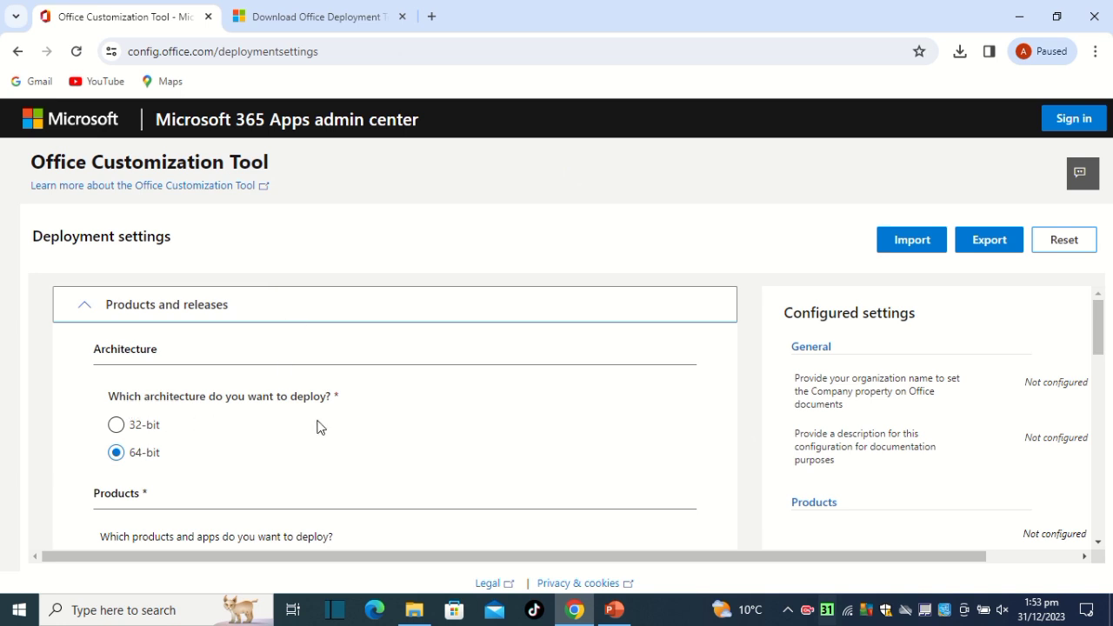
Keep the 64-bit architecture and choose Office Professional Plus 2019 - Volume License as the Office suite.
{"action": "left_click", "coordinate": [112, 433]}
{"action": "scroll", "coordinate": [131, 456], "scroll_direction": "down", "scroll_amount": 1}
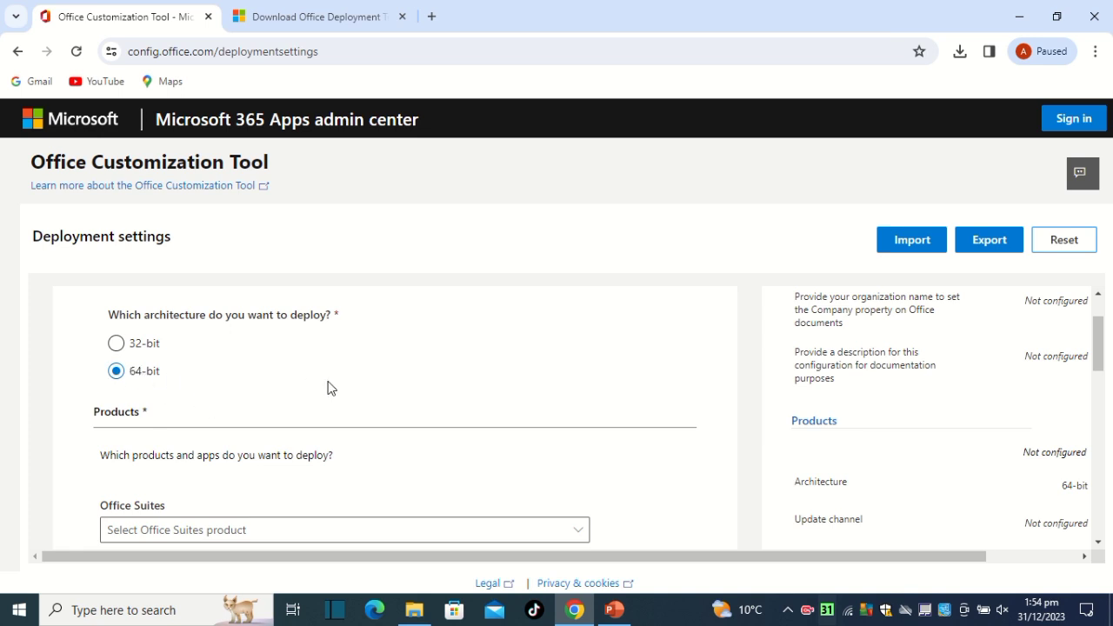
{"action": "scroll", "coordinate": [328, 388], "scroll_direction": "down", "scroll_amount": 2}
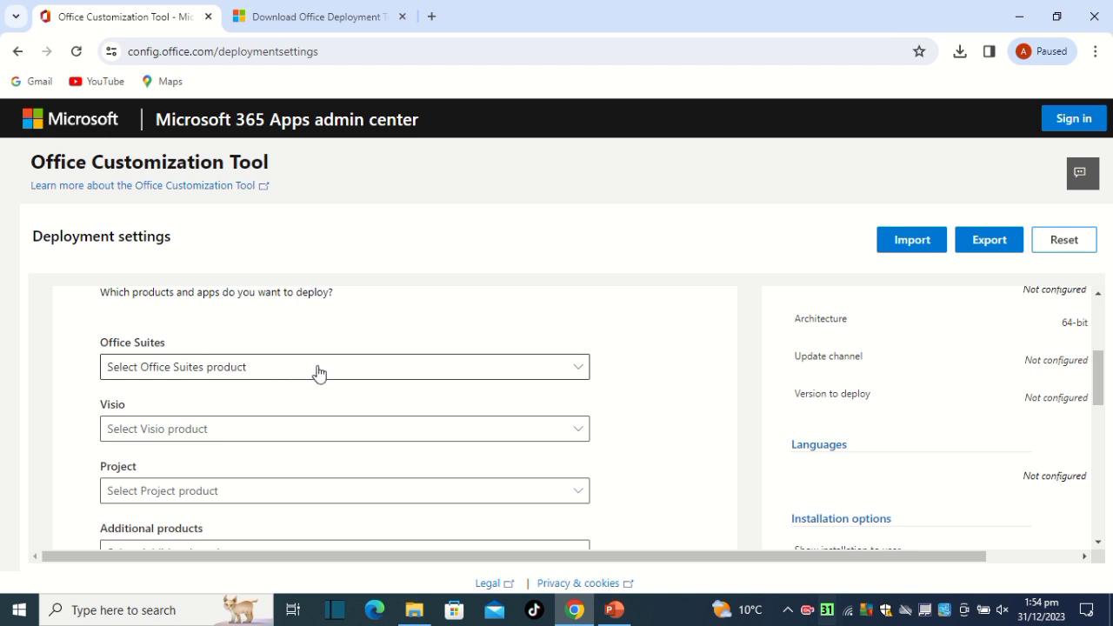
{"action": "left_click", "coordinate": [578, 375]}
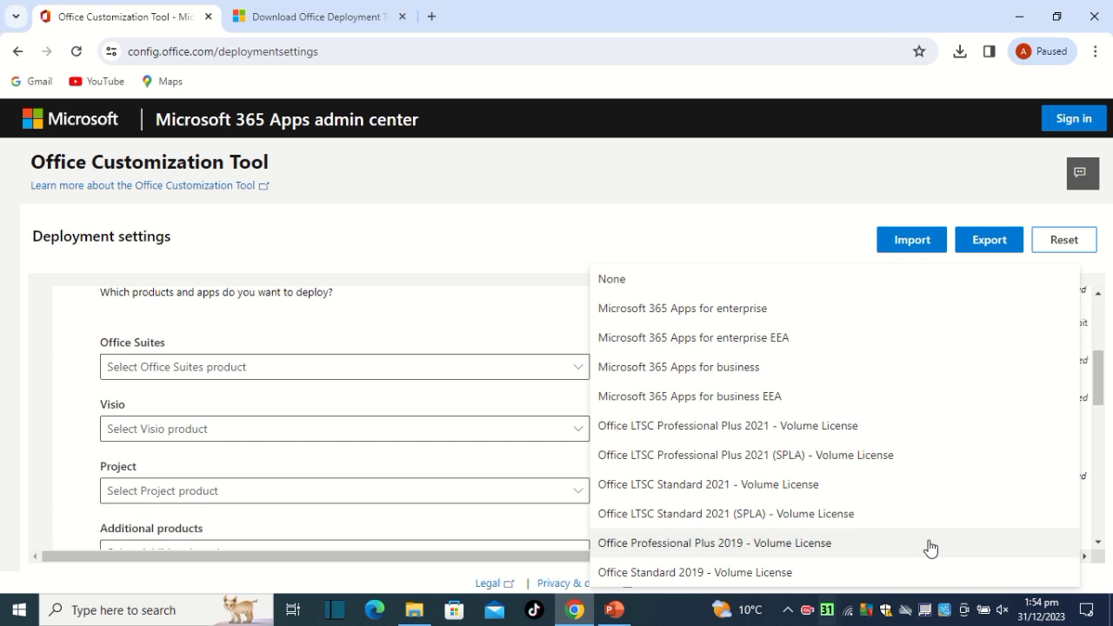
{"action": "left_click", "coordinate": [813, 546]}
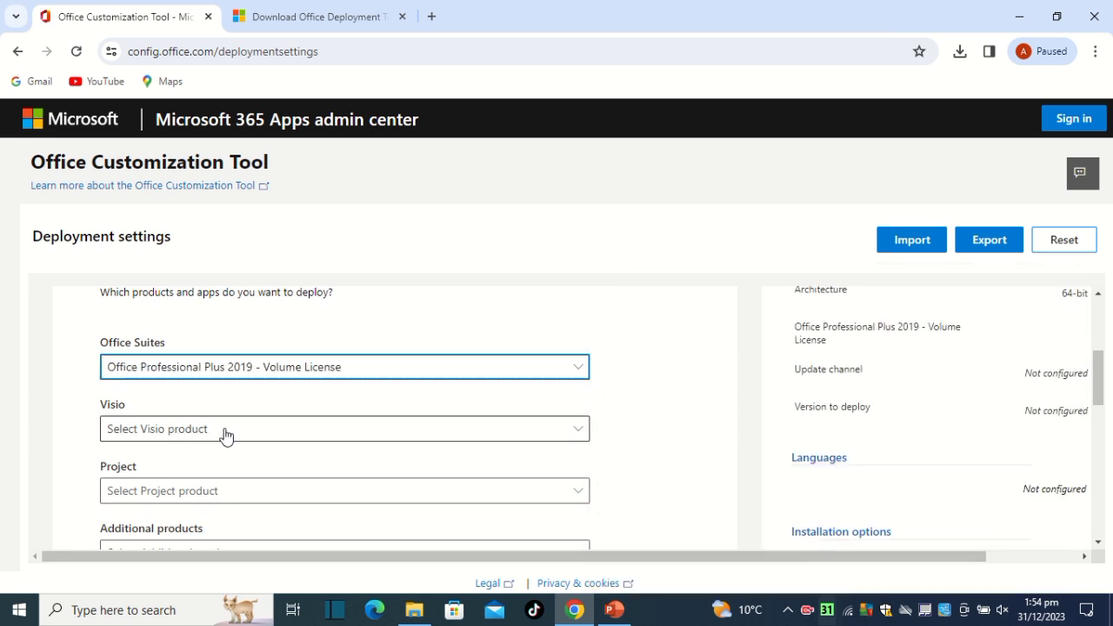
Select Latest as the version to deploy for the Office 2019 Perpetual Enterprise update channel.
{"action": "scroll", "coordinate": [223, 435], "scroll_direction": "down", "scroll_amount": 1}
{"action": "scroll", "coordinate": [191, 460], "scroll_direction": "down", "scroll_amount": 1}
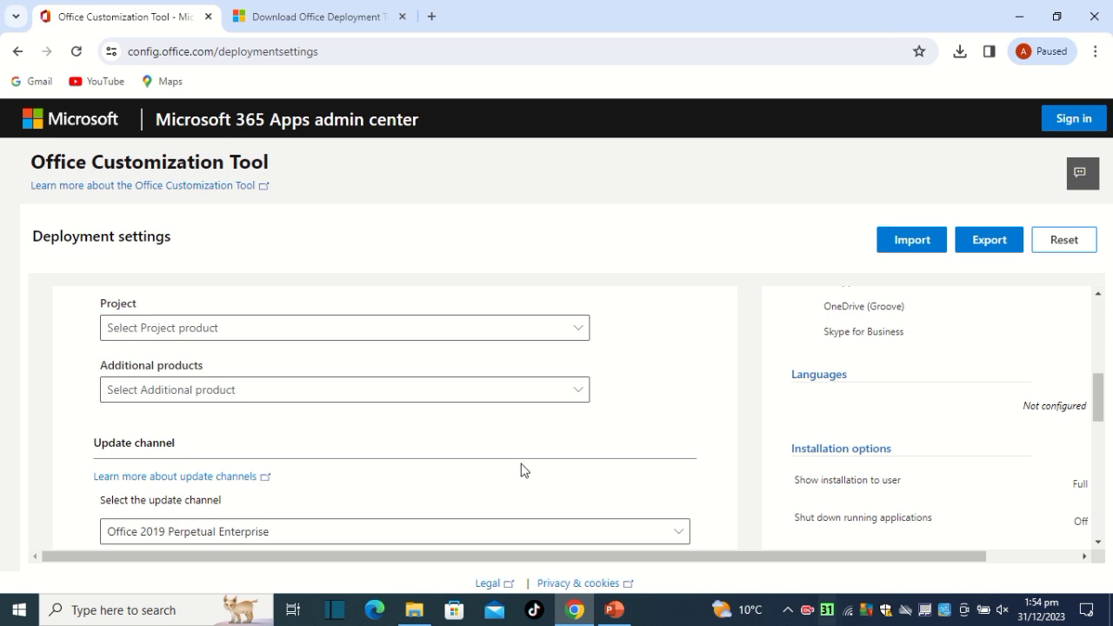
{"action": "scroll", "coordinate": [467, 434], "scroll_direction": "down", "scroll_amount": 1}
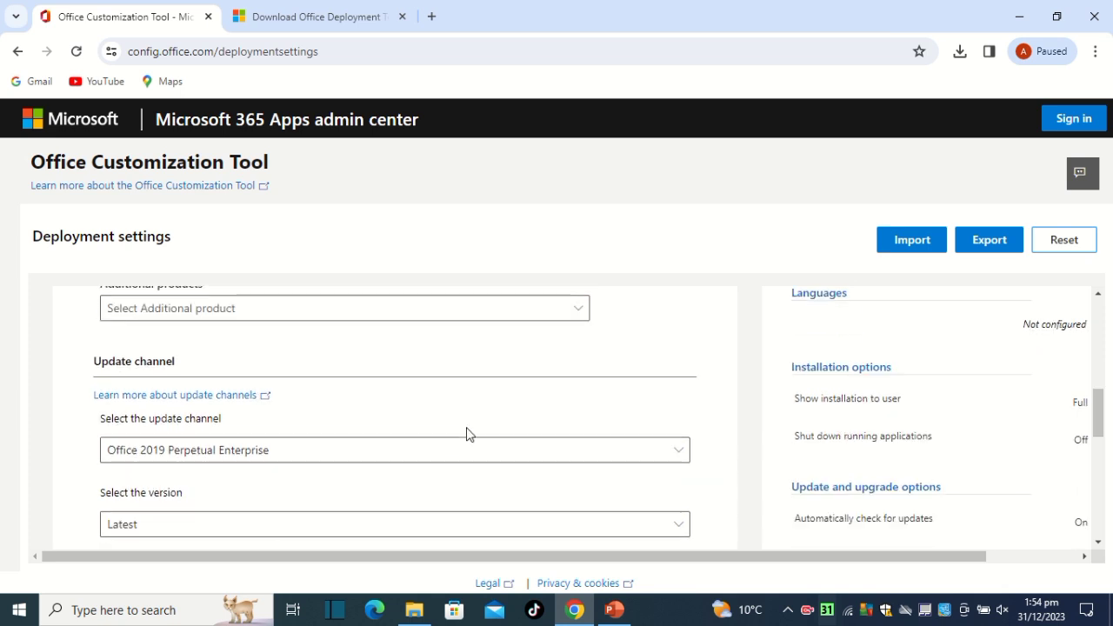
{"action": "scroll", "coordinate": [313, 427], "scroll_direction": "down", "scroll_amount": 1}
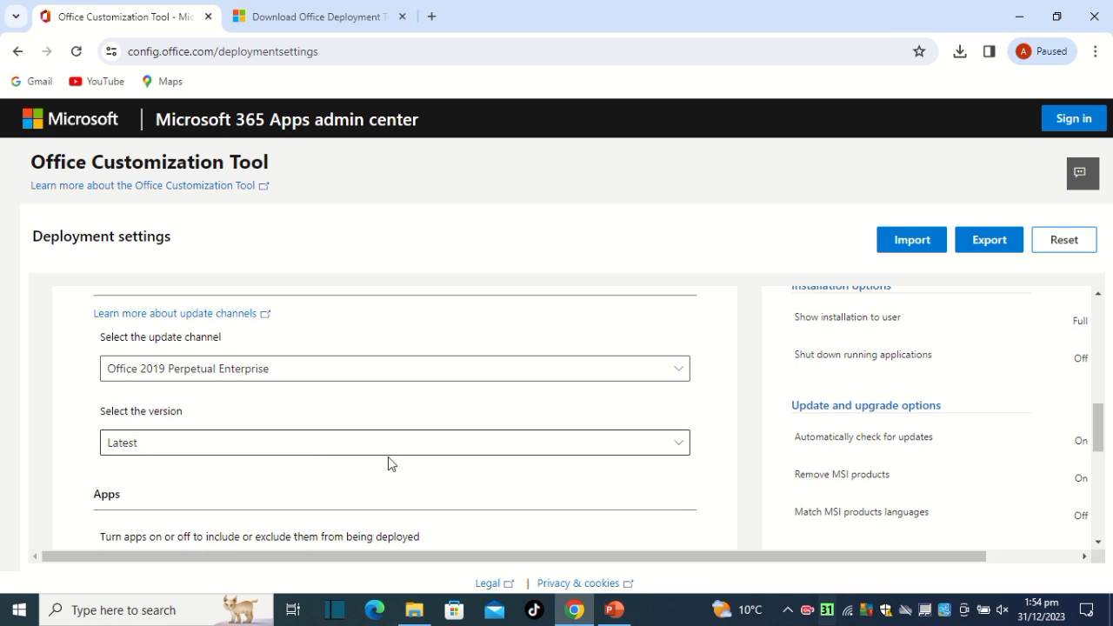
{"action": "left_click", "coordinate": [670, 451]}
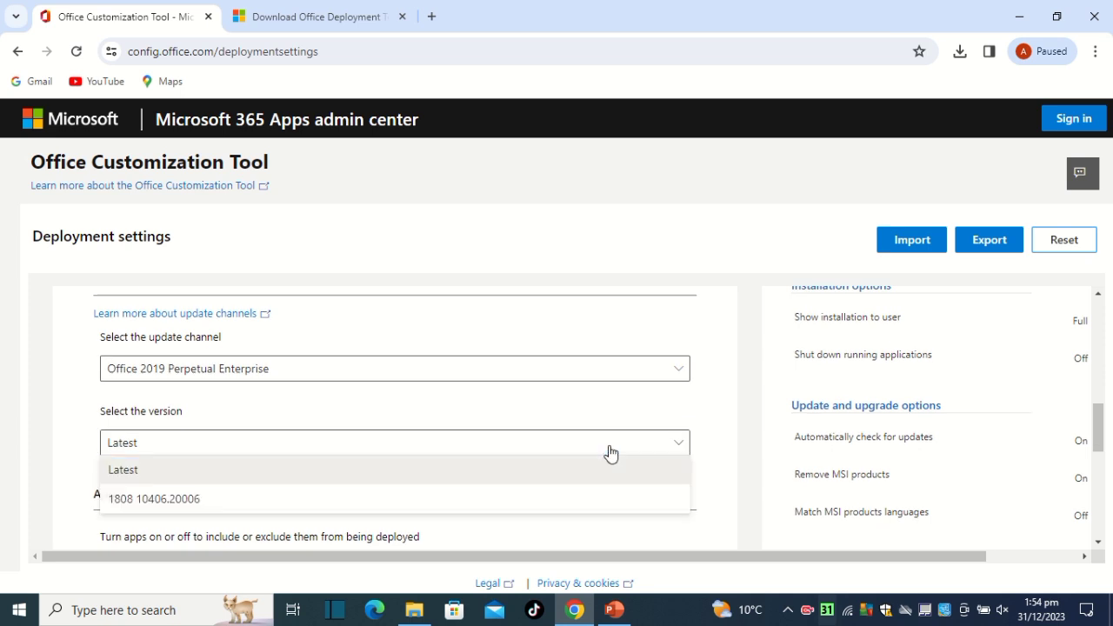
{"action": "left_click", "coordinate": [557, 469]}
Exclude Access, OneDrive Desktop, Outlook, Excel, OneNote, PowerPoint and Word from the deployment, keeping only Publisher.
{"action": "scroll", "coordinate": [484, 462], "scroll_direction": "down", "scroll_amount": 2}
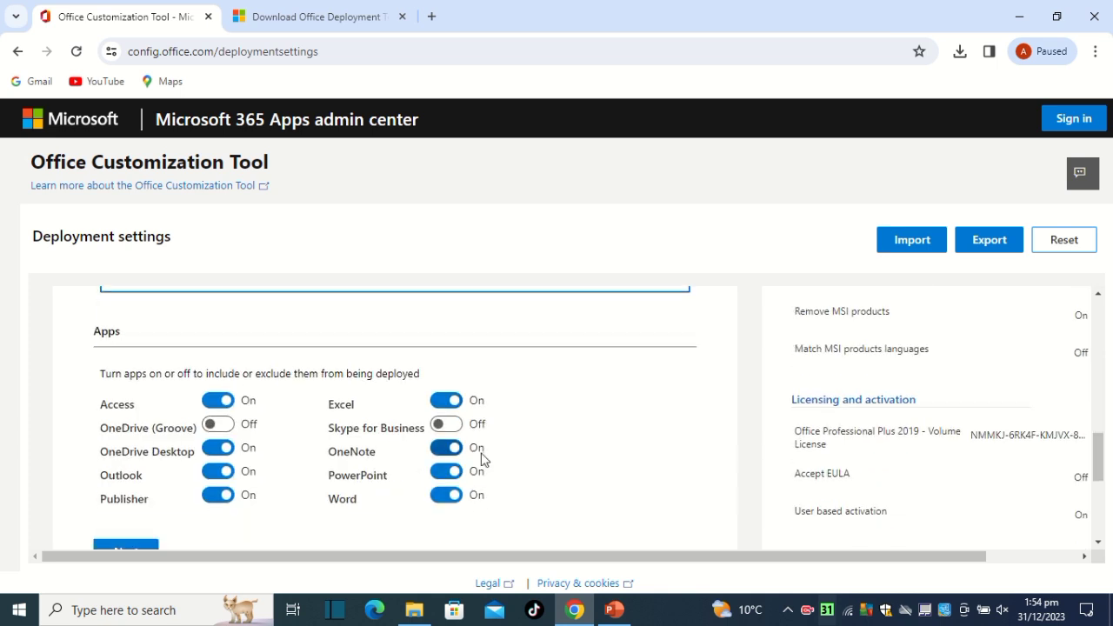
{"action": "left_click", "coordinate": [213, 401]}
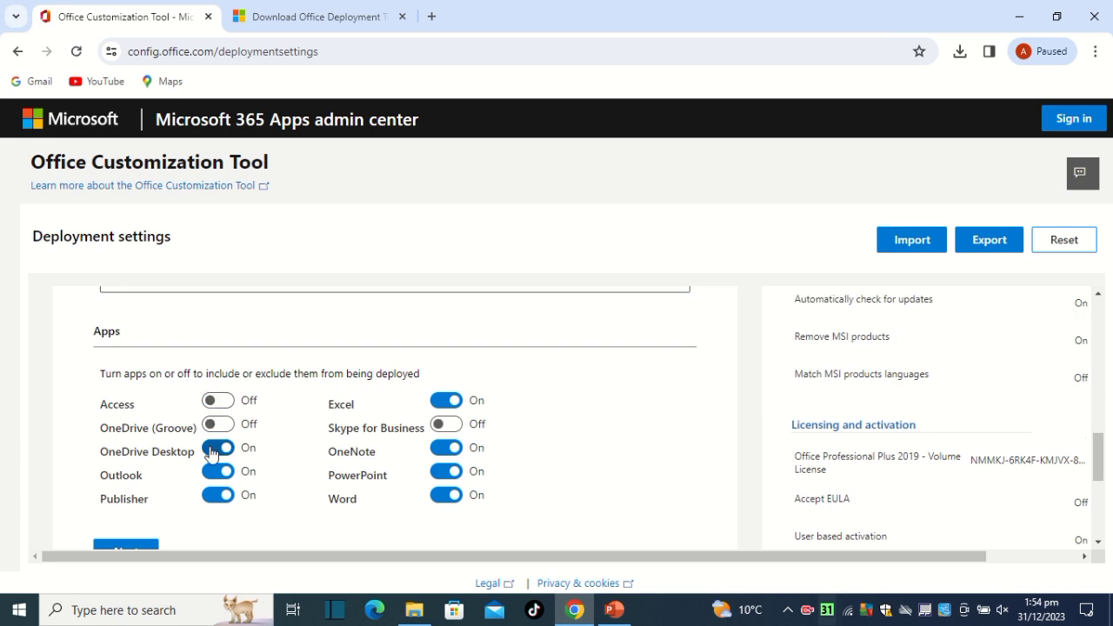
{"action": "left_click", "coordinate": [213, 449]}
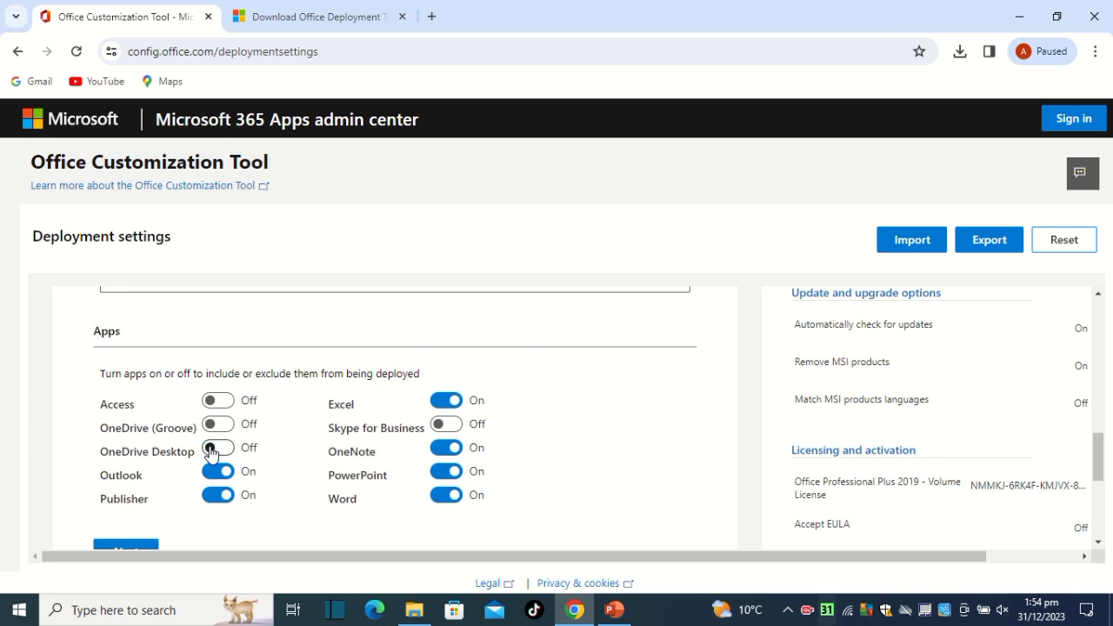
{"action": "left_click", "coordinate": [213, 472]}
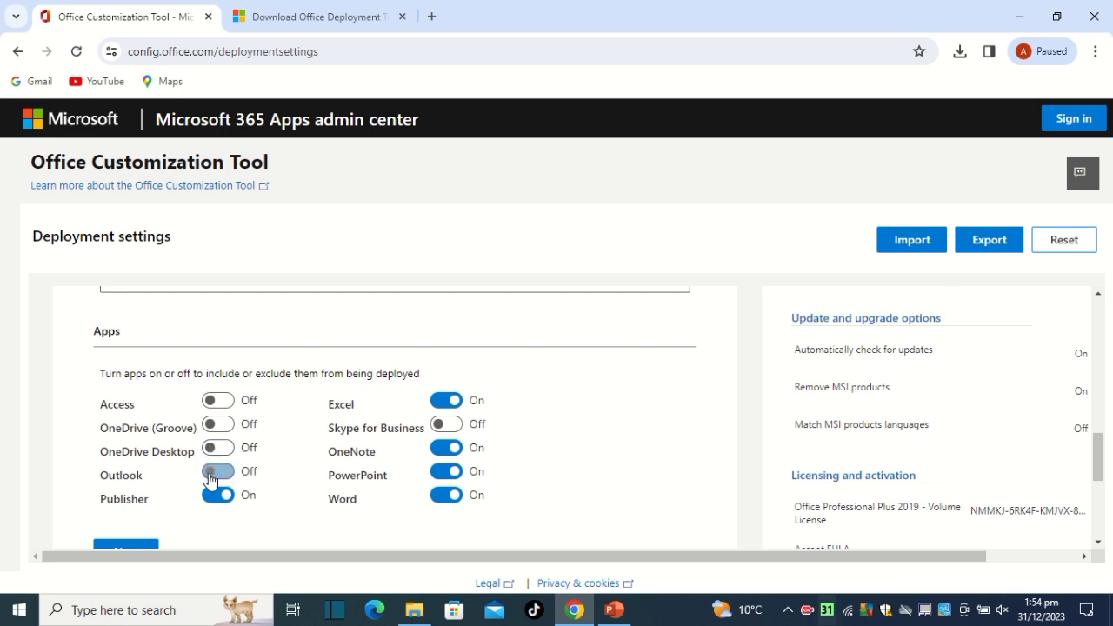
{"action": "left_click", "coordinate": [444, 402]}
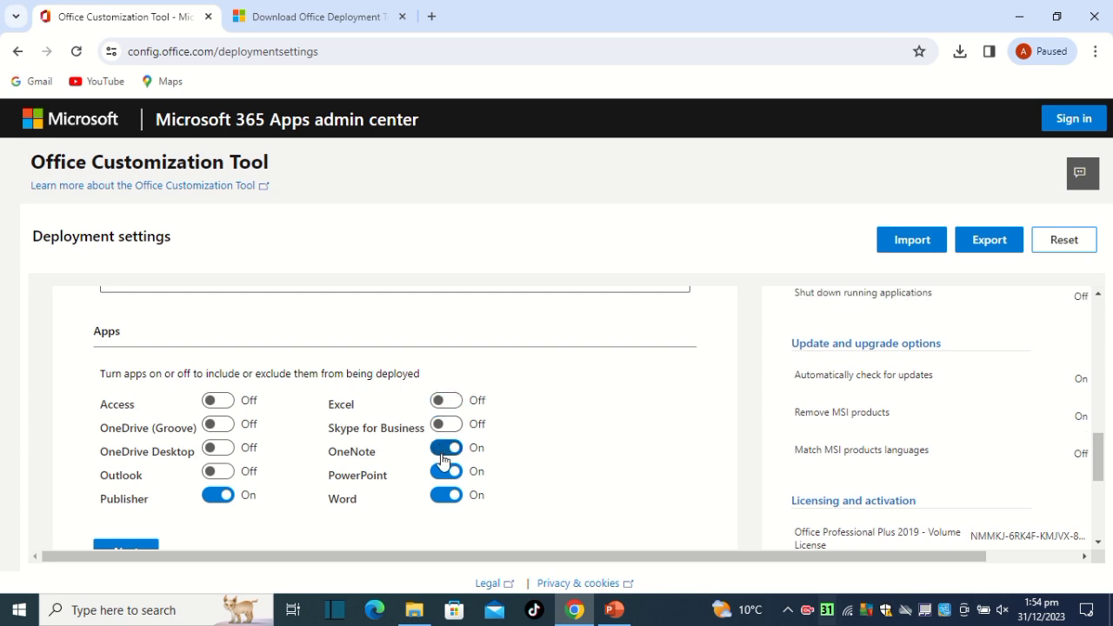
{"action": "left_click", "coordinate": [446, 450]}
{"action": "left_click", "coordinate": [446, 472]}
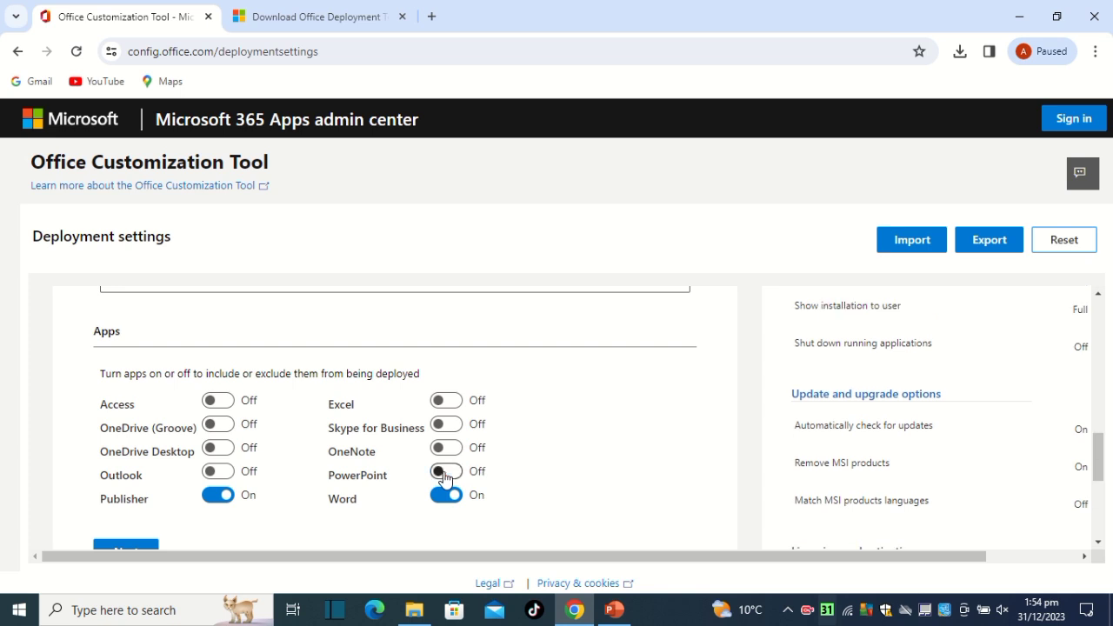
{"action": "left_click", "coordinate": [443, 495]}
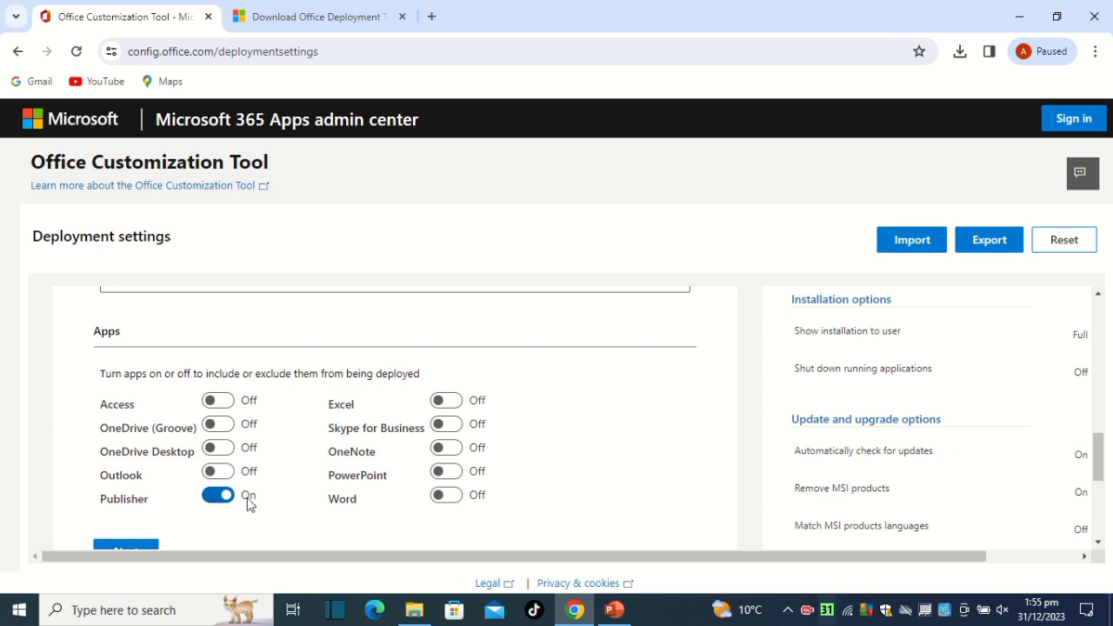
Proceed to the language settings, set the primary language to English (United States), and continue without additional languages or proofing tools.
{"action": "scroll", "coordinate": [291, 495], "scroll_direction": "down", "scroll_amount": 1}
{"action": "scroll", "coordinate": [145, 449], "scroll_direction": "down", "scroll_amount": 3}
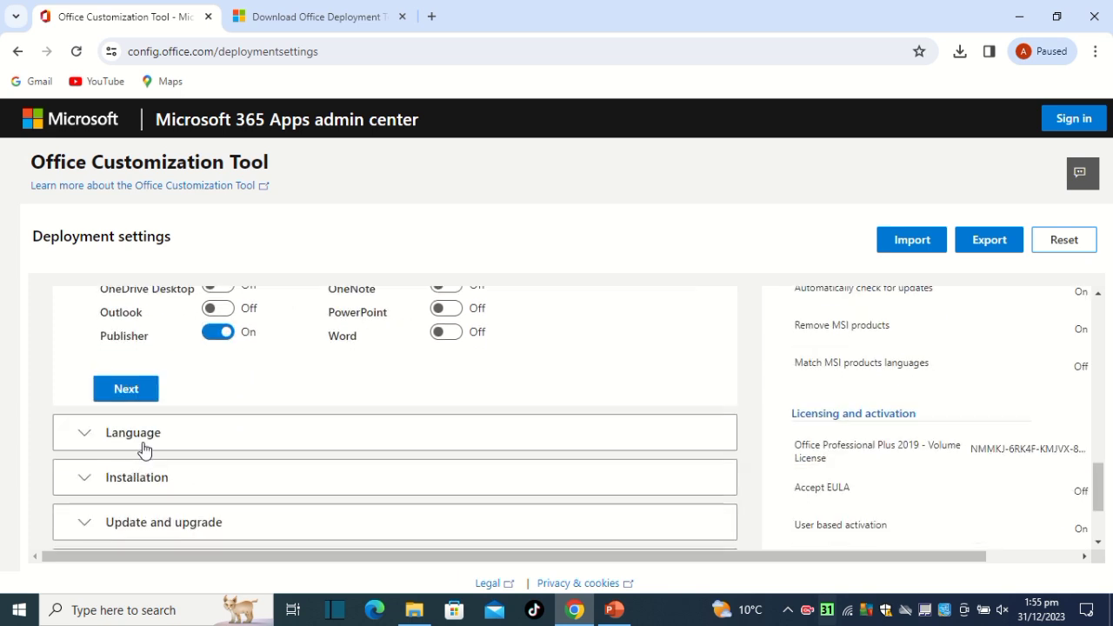
{"action": "left_click", "coordinate": [129, 397]}
{"action": "scroll", "coordinate": [146, 416], "scroll_direction": "down", "scroll_amount": 3}
{"action": "scroll", "coordinate": [508, 397], "scroll_direction": "up", "scroll_amount": 1}
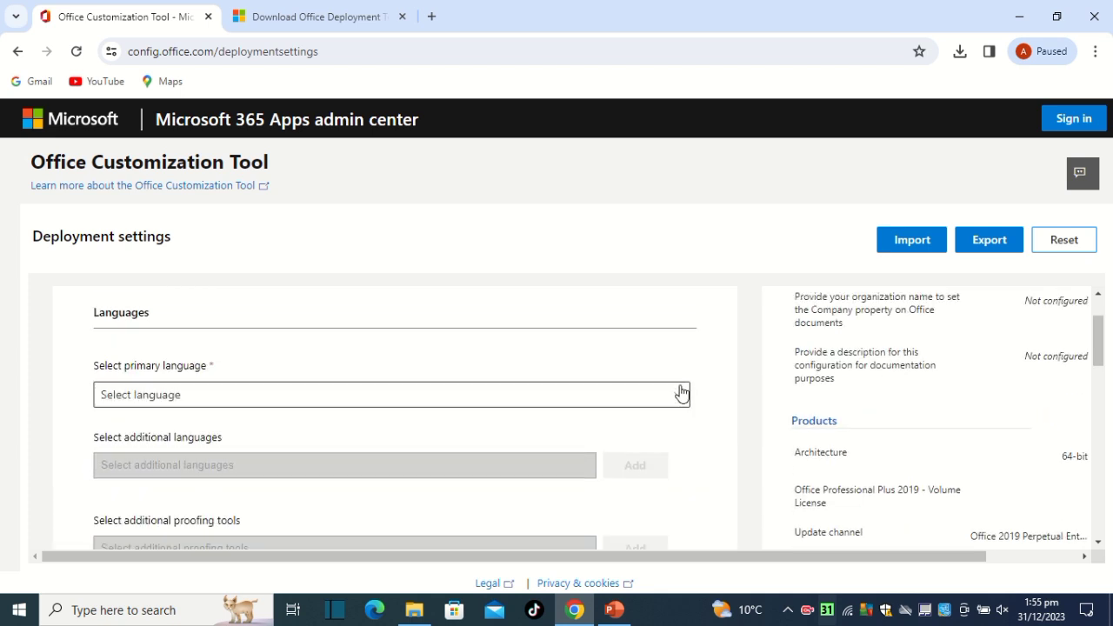
{"action": "left_click", "coordinate": [679, 395]}
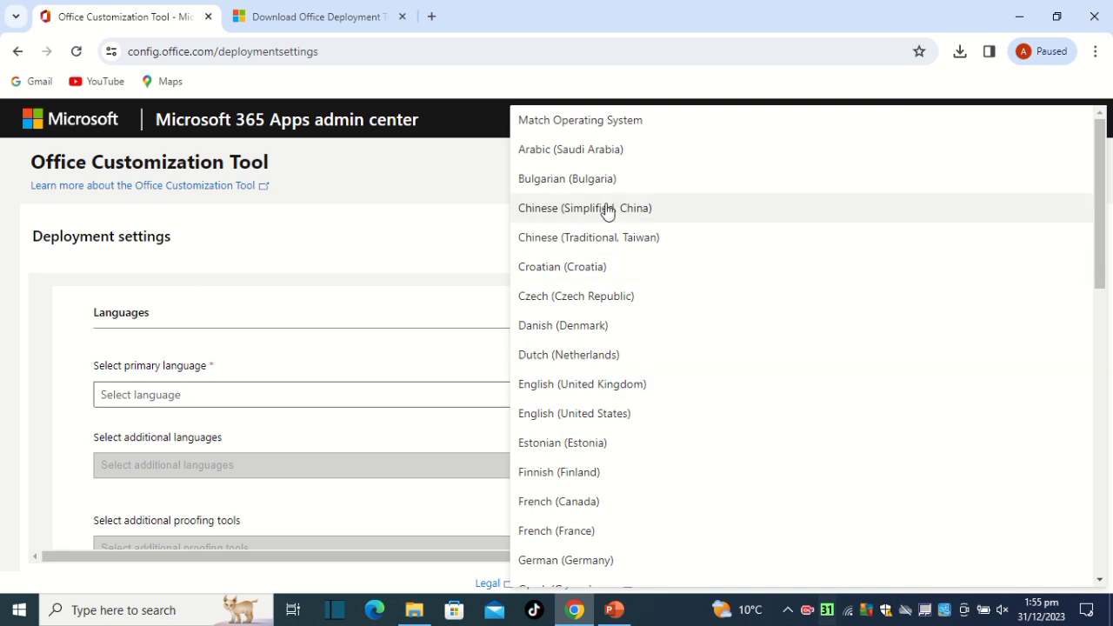
{"action": "scroll", "coordinate": [593, 348], "scroll_direction": "down", "scroll_amount": 4}
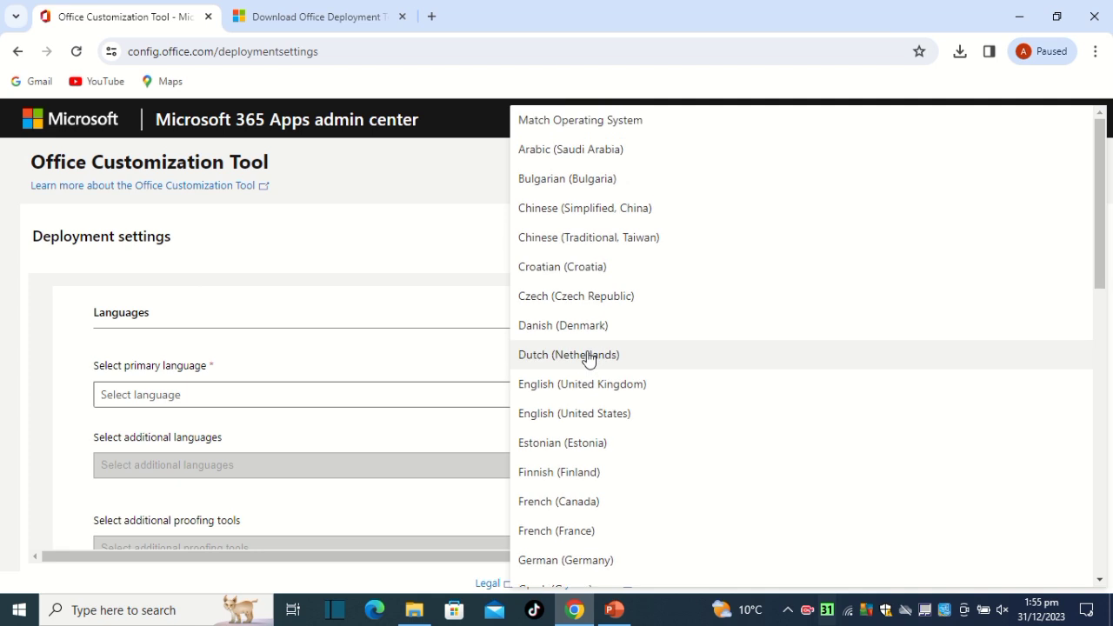
{"action": "left_click", "coordinate": [653, 421]}
{"action": "scroll", "coordinate": [315, 405], "scroll_direction": "down", "scroll_amount": 2}
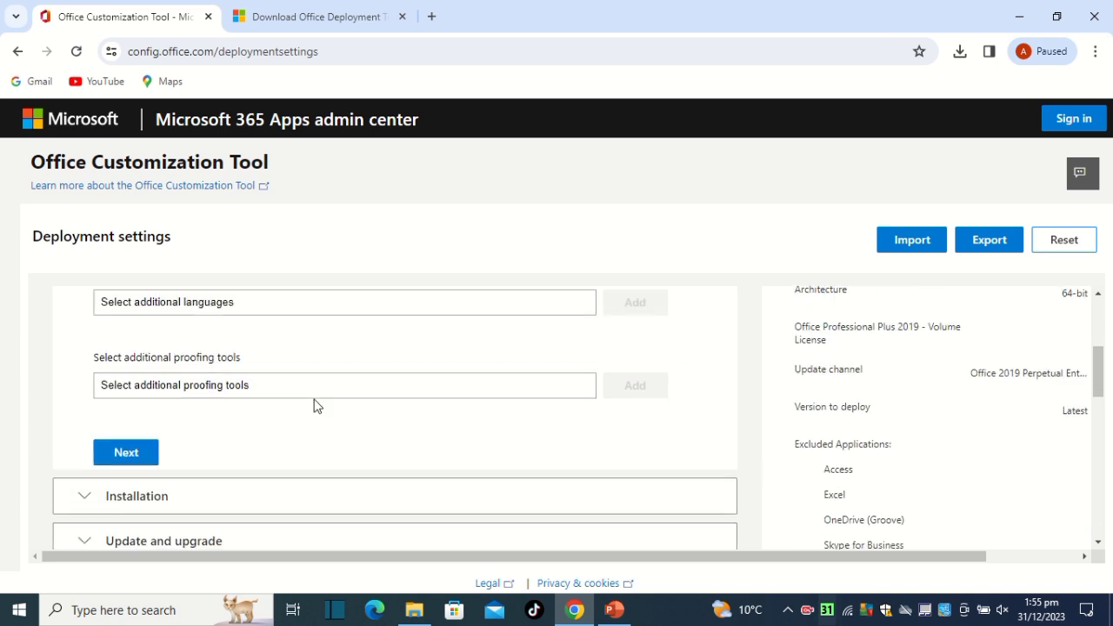
{"action": "left_click", "coordinate": [137, 451]}
Accept the default settings for installation, update and upgrade, and licensing and activation, keeping KMS and user-based activation.
{"action": "scroll", "coordinate": [141, 447], "scroll_direction": "down", "scroll_amount": 5}
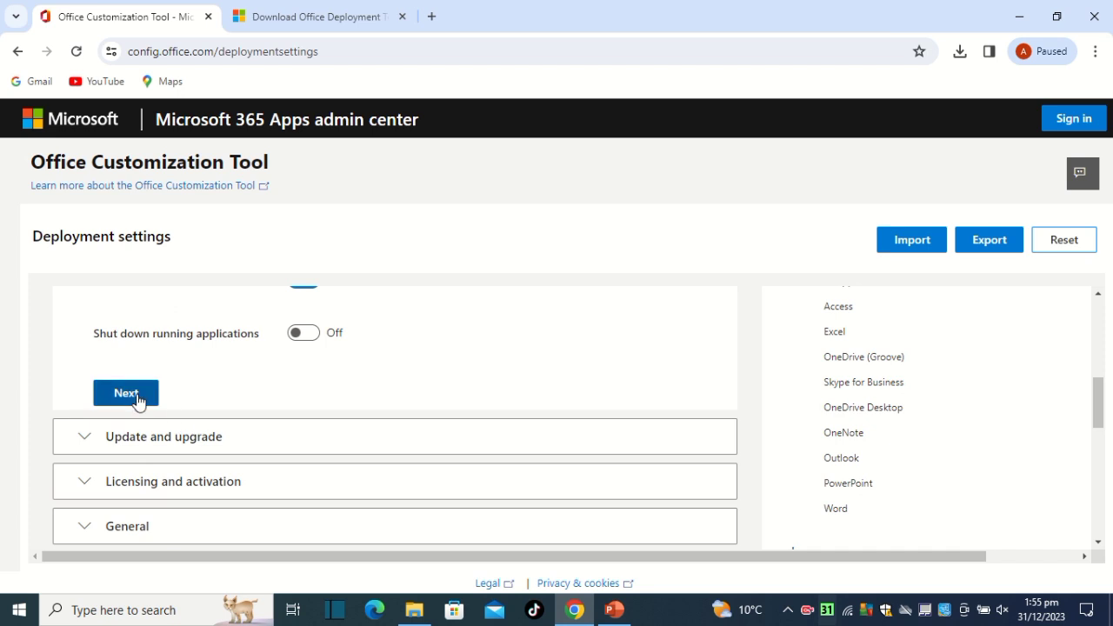
{"action": "left_click", "coordinate": [138, 400]}
{"action": "scroll", "coordinate": [137, 401], "scroll_direction": "down", "scroll_amount": 8}
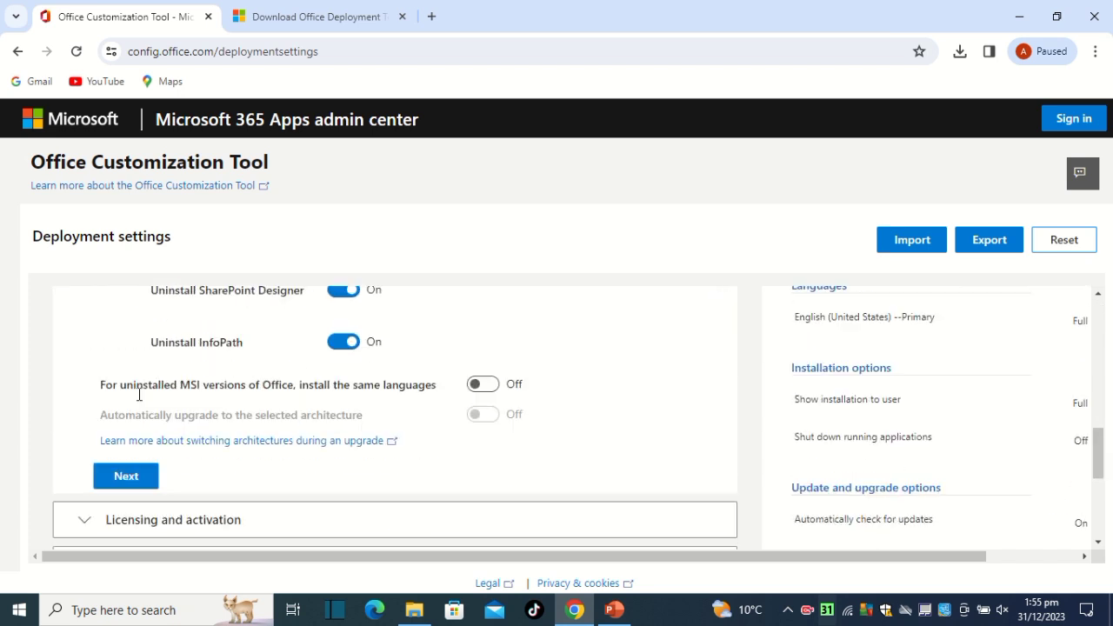
{"action": "left_click", "coordinate": [139, 477]}
{"action": "scroll", "coordinate": [136, 479], "scroll_direction": "down", "scroll_amount": 6}
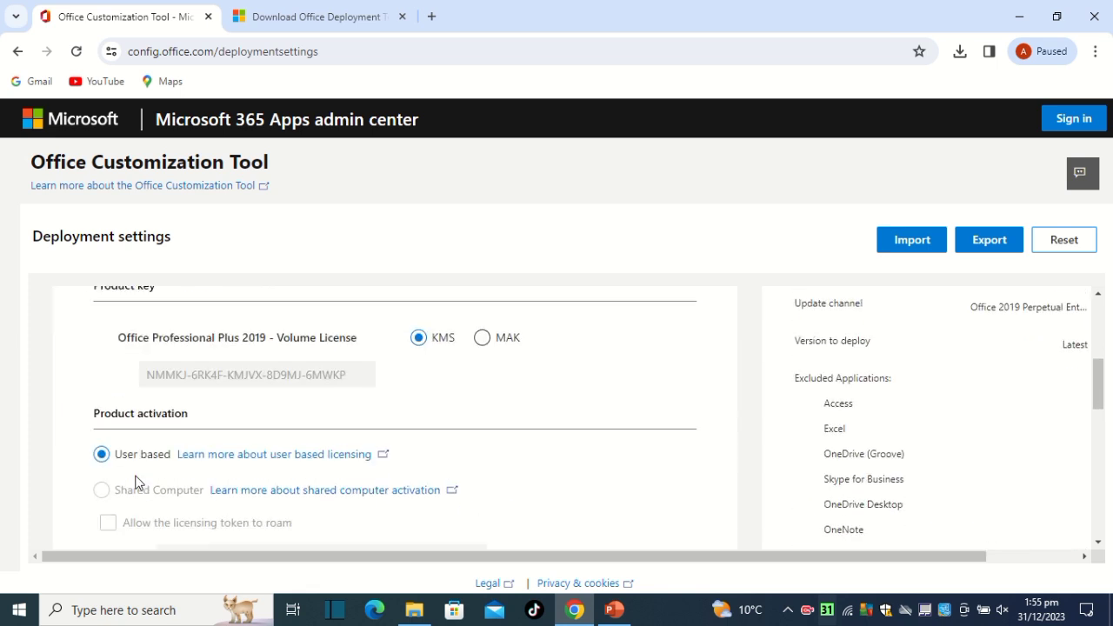
{"action": "left_click", "coordinate": [133, 414]}
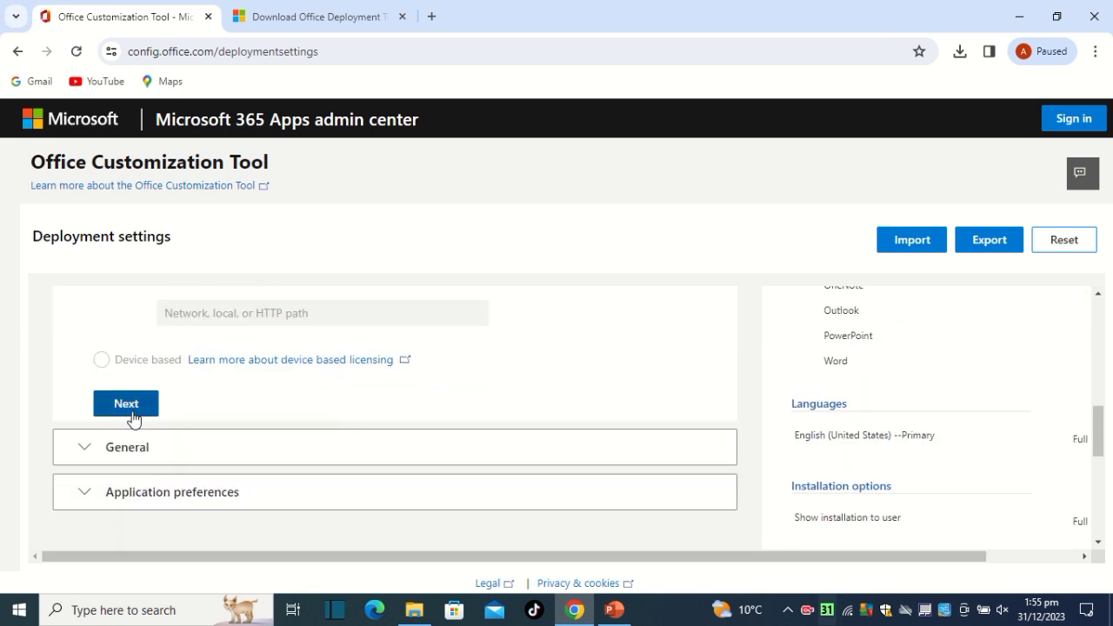
Leave the general settings and application preferences at their defaults and finish the deployment configuration.
{"action": "scroll", "coordinate": [132, 420], "scroll_direction": "down", "scroll_amount": 5}
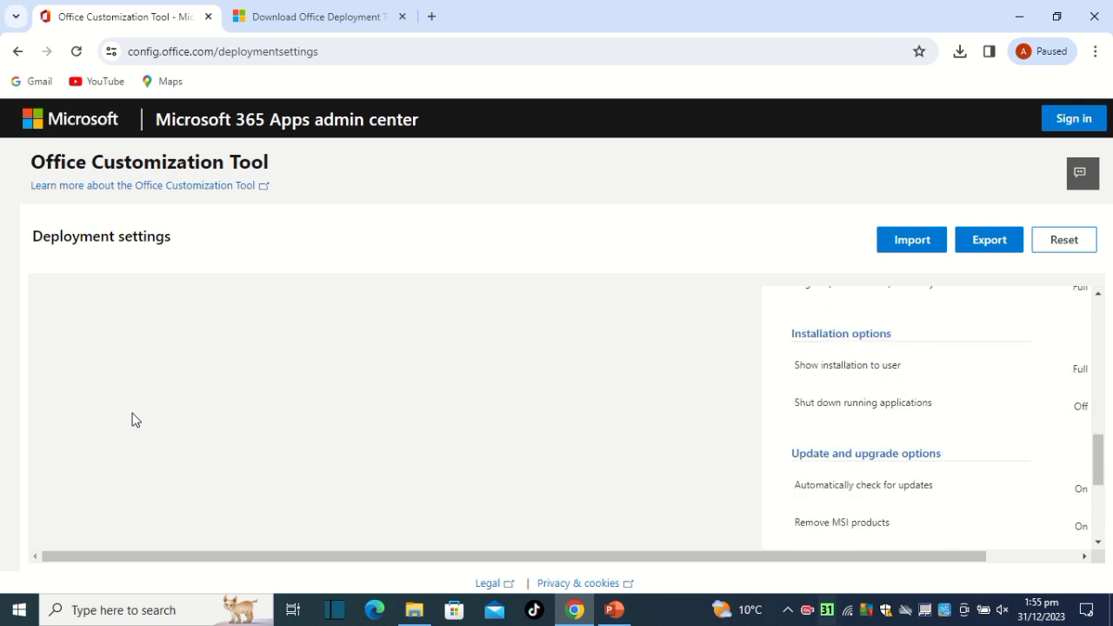
{"action": "scroll", "coordinate": [131, 417], "scroll_direction": "up", "scroll_amount": 4}
{"action": "scroll", "coordinate": [166, 430], "scroll_direction": "down", "scroll_amount": 5}
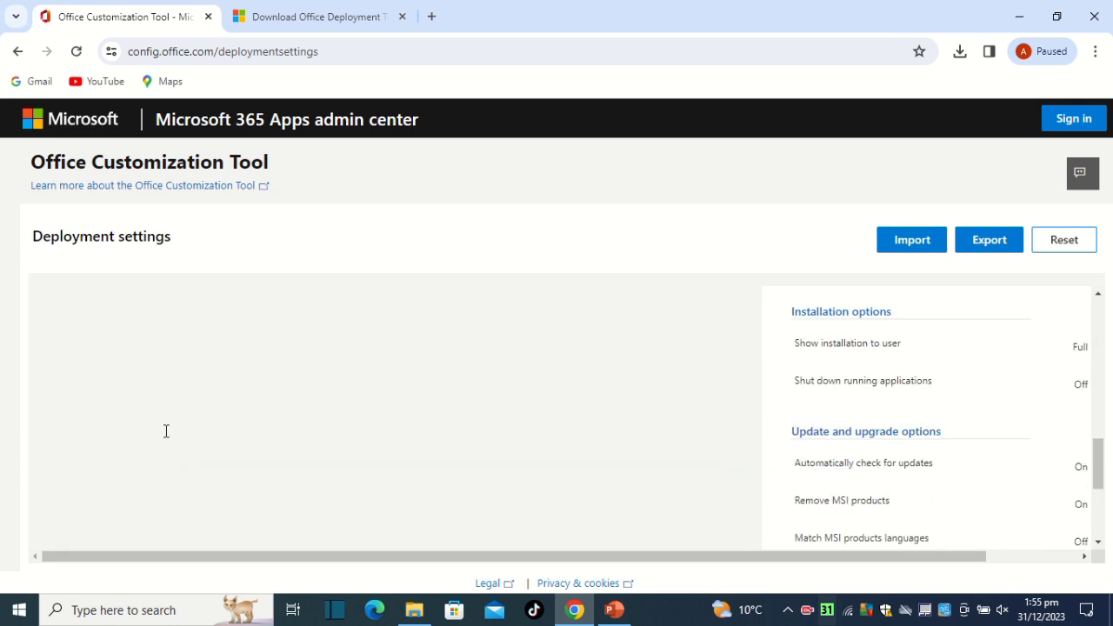
{"action": "scroll", "coordinate": [166, 430], "scroll_direction": "up", "scroll_amount": 2}
{"action": "left_click", "coordinate": [174, 383]}
{"action": "scroll", "coordinate": [169, 395], "scroll_direction": "down", "scroll_amount": 3}
{"action": "scroll", "coordinate": [165, 417], "scroll_direction": "down", "scroll_amount": 8}
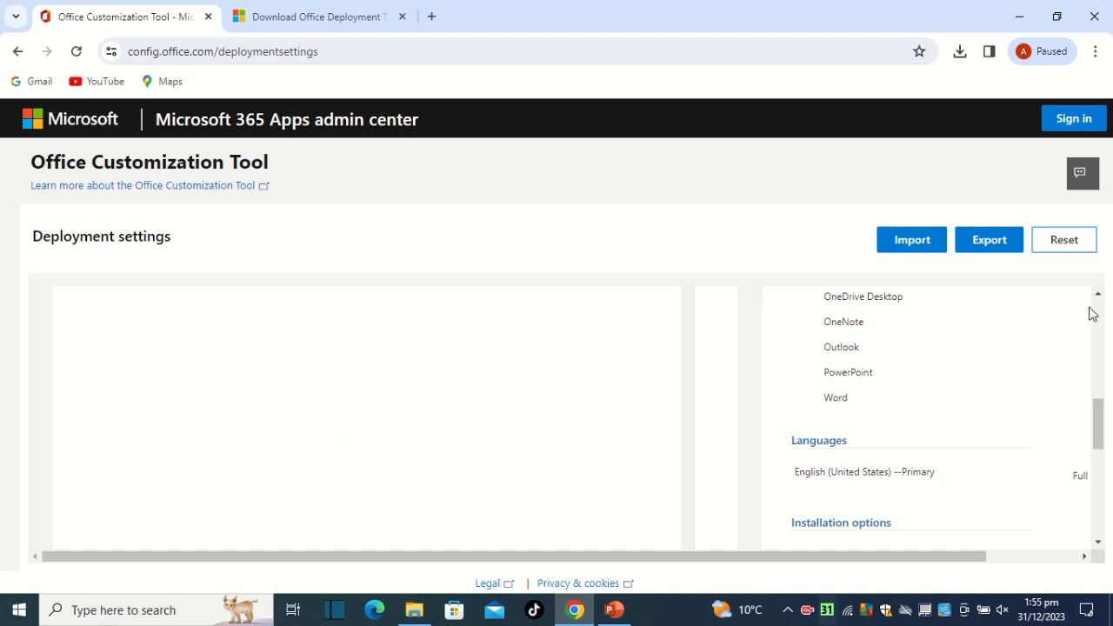
{"action": "left_click_drag", "start_coordinate": [1091, 495], "coordinate": [1097, 519]}
{"action": "left_click", "coordinate": [1096, 525]}
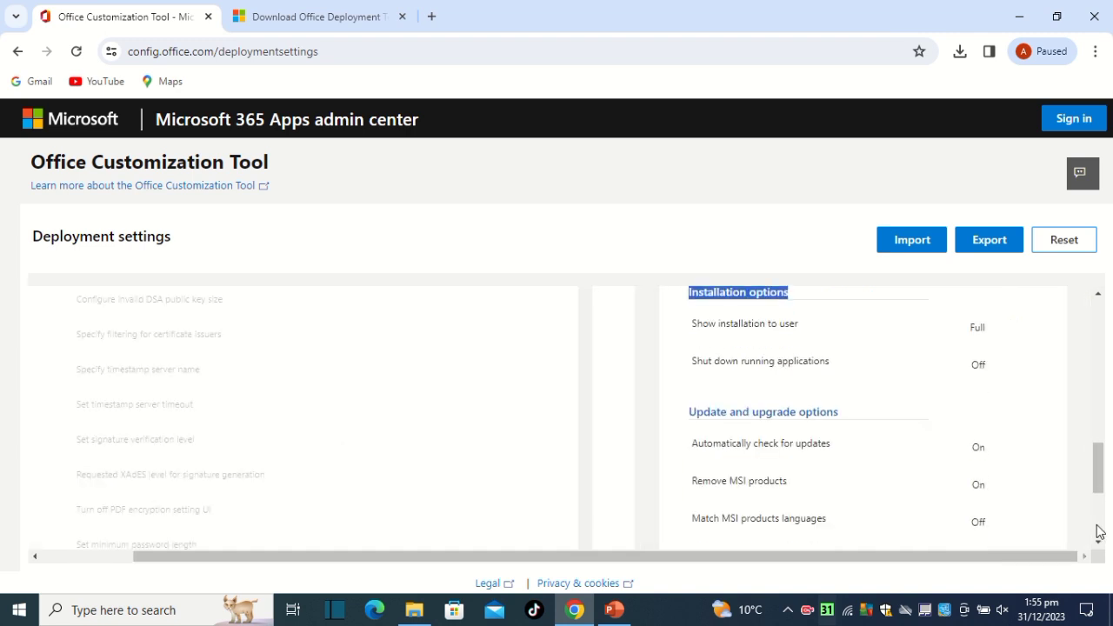
{"action": "left_click", "coordinate": [1097, 525]}
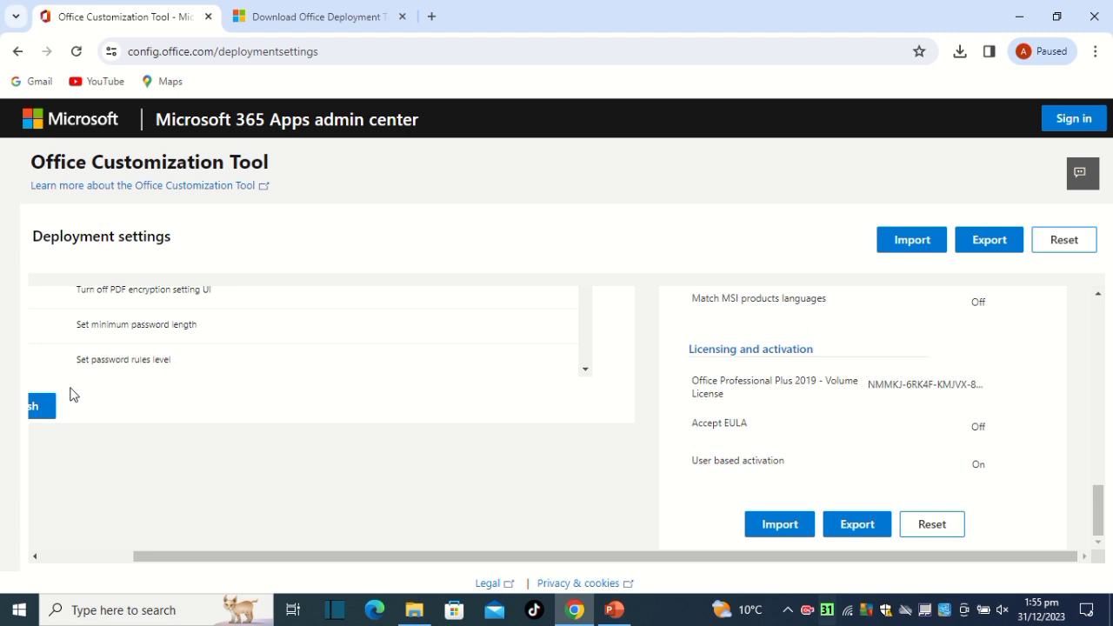
{"action": "left_click", "coordinate": [41, 409]}
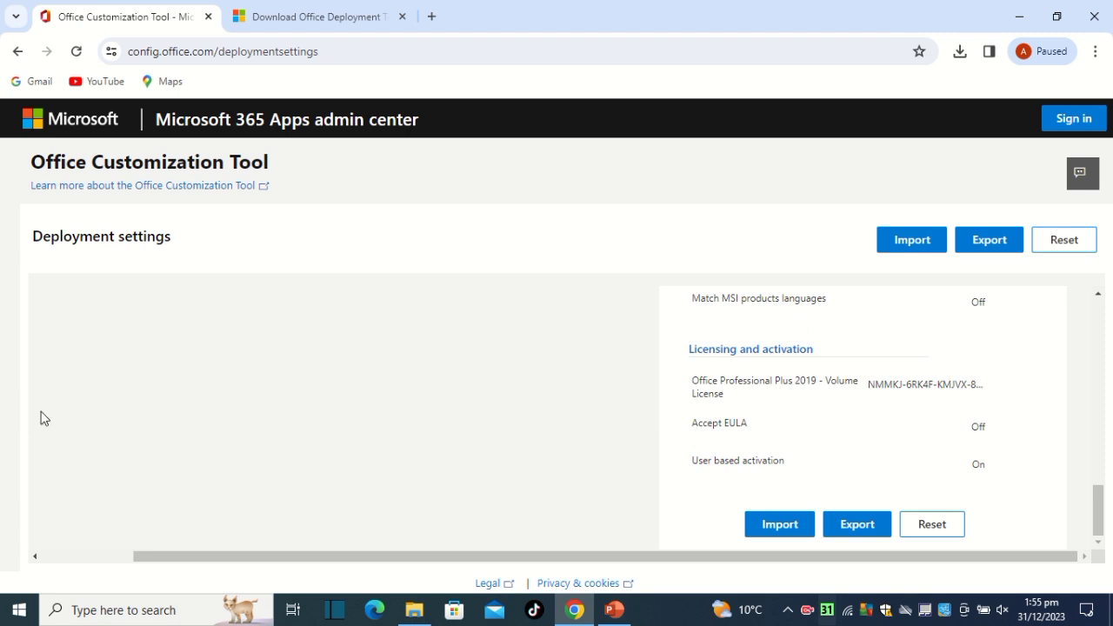
Start exporting the configuration and choose Keep Current Settings as the default file format.
{"action": "left_click", "coordinate": [988, 248]}
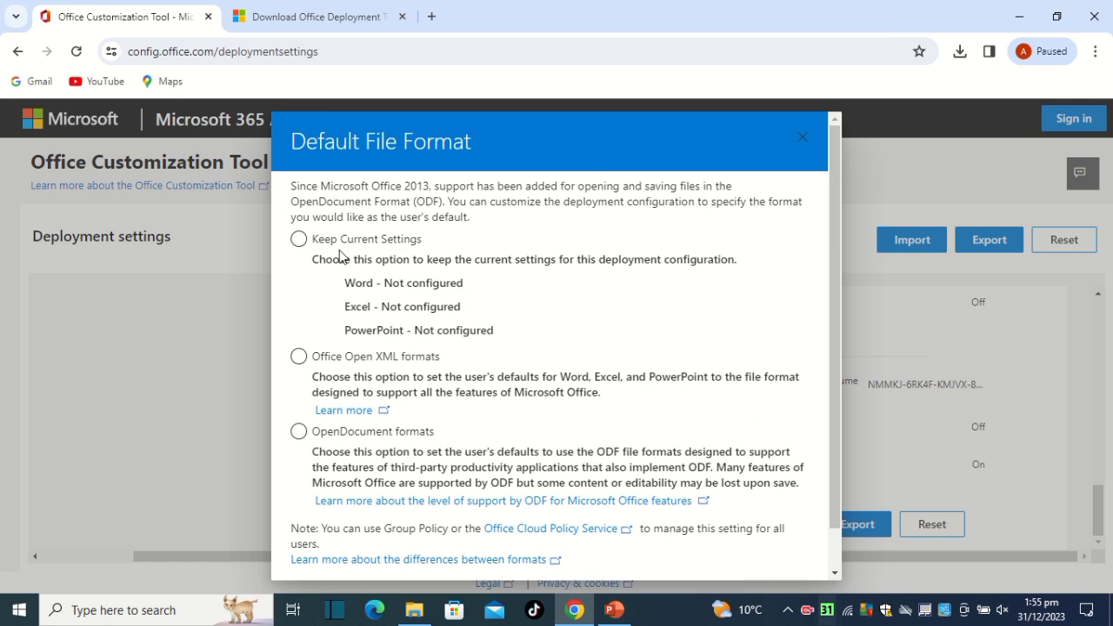
{"action": "left_click", "coordinate": [299, 240]}
{"action": "scroll", "coordinate": [546, 401], "scroll_direction": "down", "scroll_amount": 1}
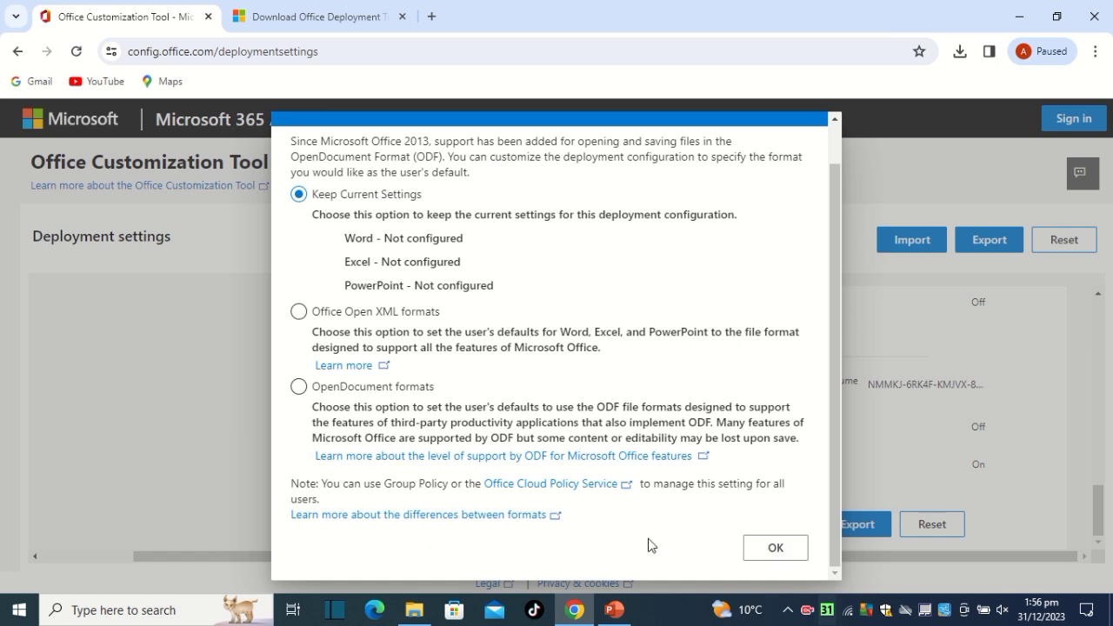
{"action": "left_click", "coordinate": [800, 547]}
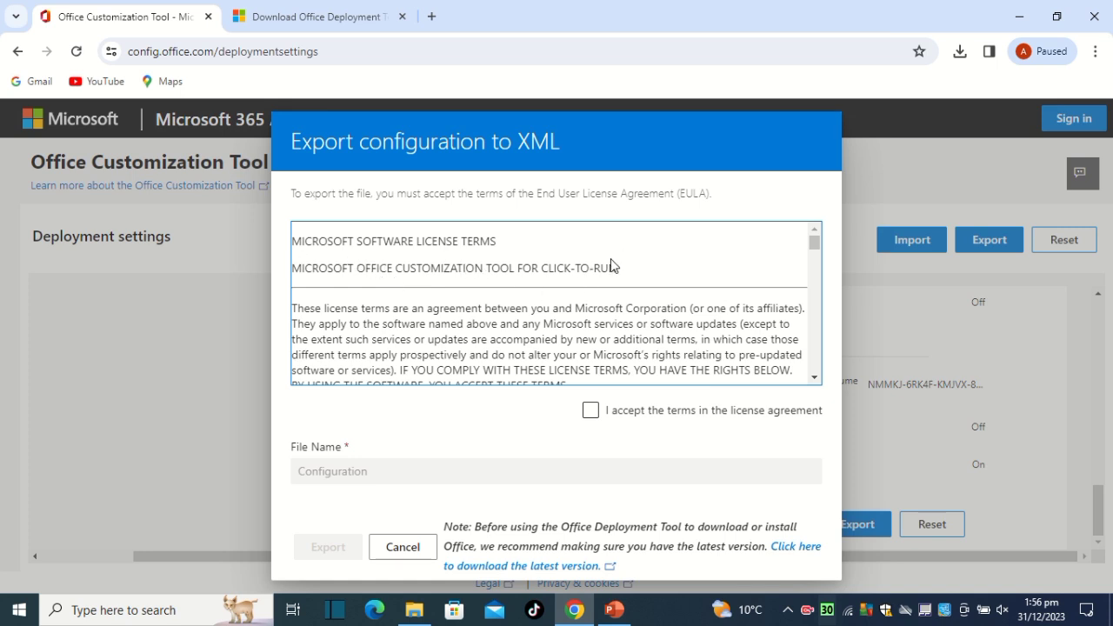
Accept the license agreement terms and export the XML file under the name Configuration.
{"action": "left_click_drag", "start_coordinate": [607, 267], "coordinate": [772, 375]}
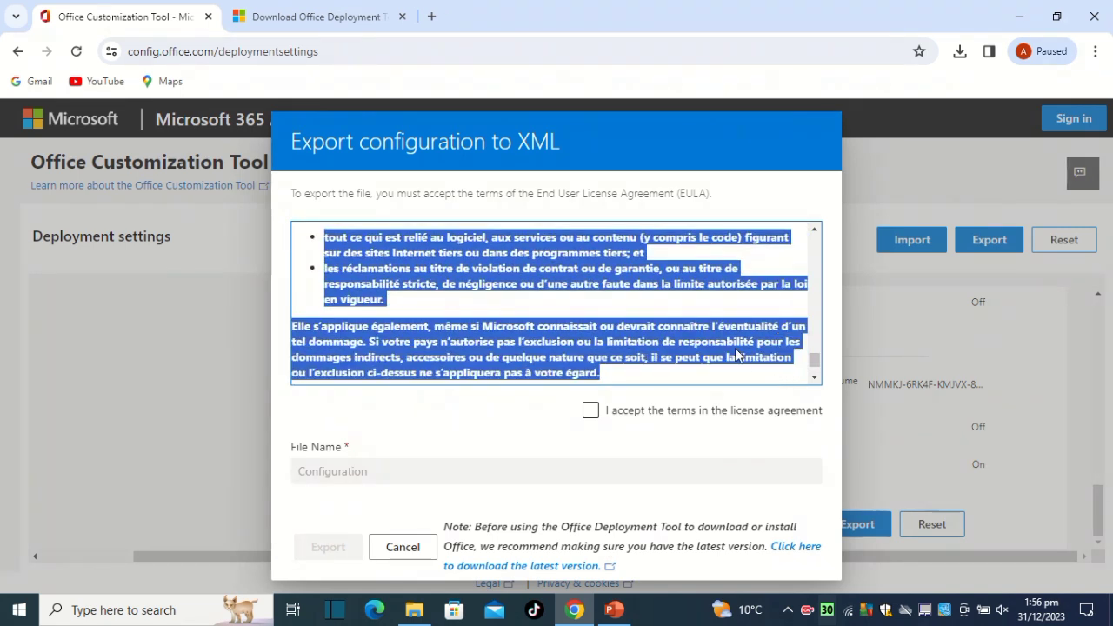
{"action": "left_click", "coordinate": [649, 409]}
{"action": "left_click", "coordinate": [647, 409]}
{"action": "left_click", "coordinate": [592, 419]}
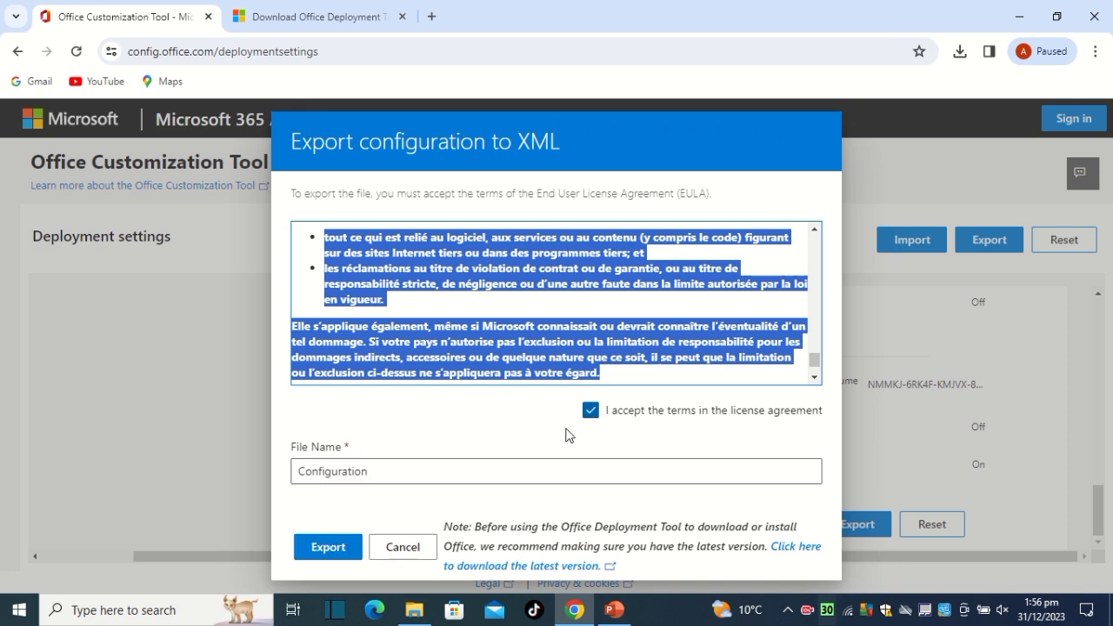
{"action": "left_click", "coordinate": [342, 547]}
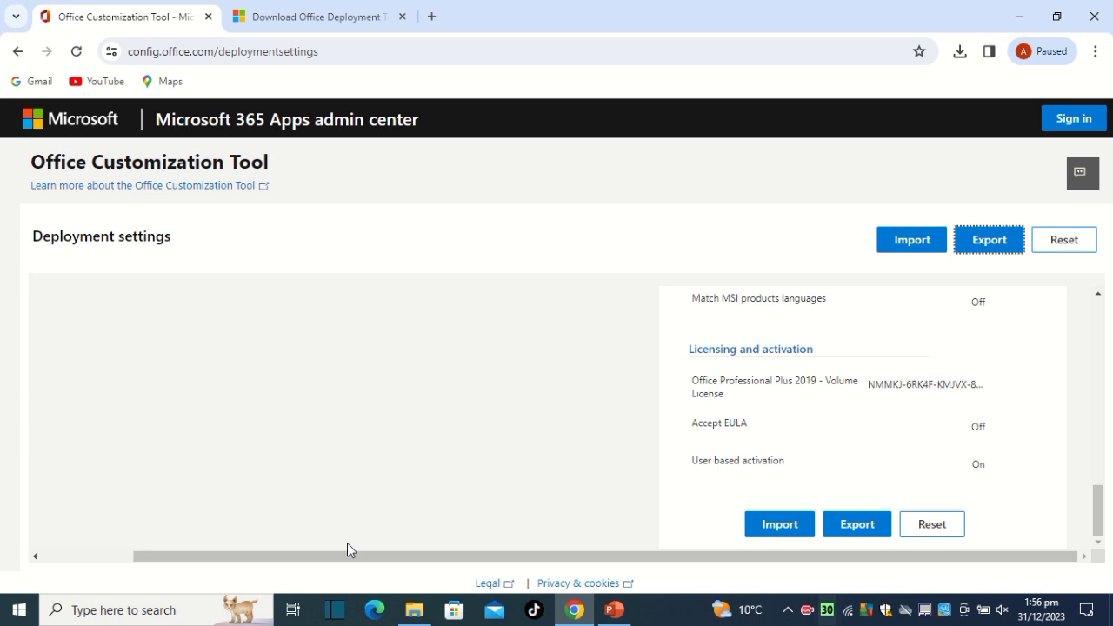
Switch to File Explorer and open the Downloads folder.
{"action": "left_click", "coordinate": [414, 612]}
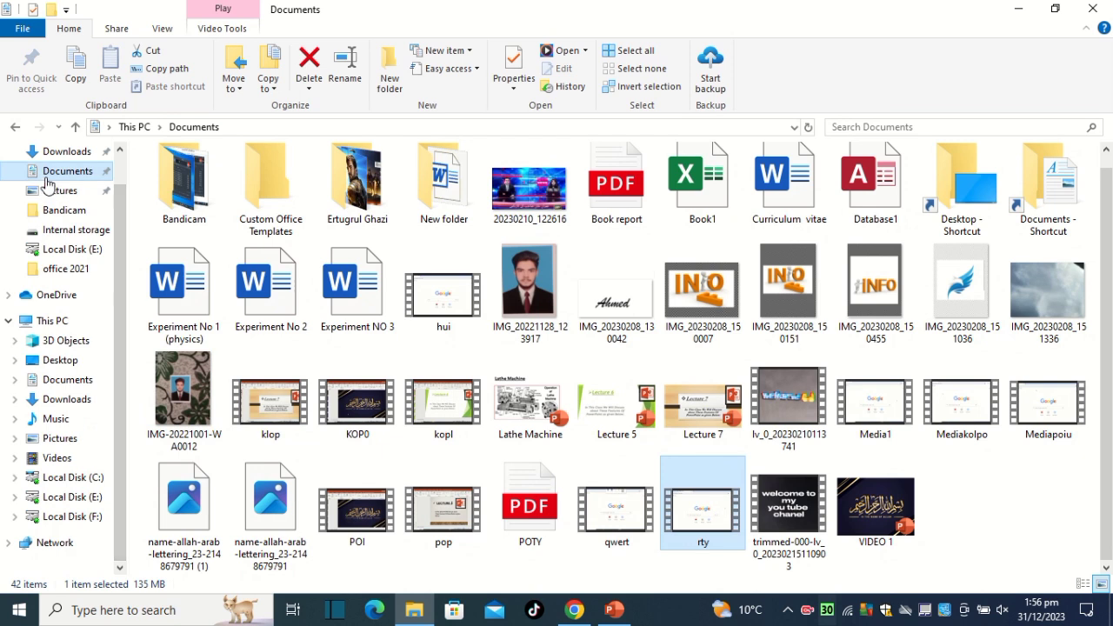
{"action": "left_click", "coordinate": [66, 213]}
{"action": "left_click", "coordinate": [84, 235]}
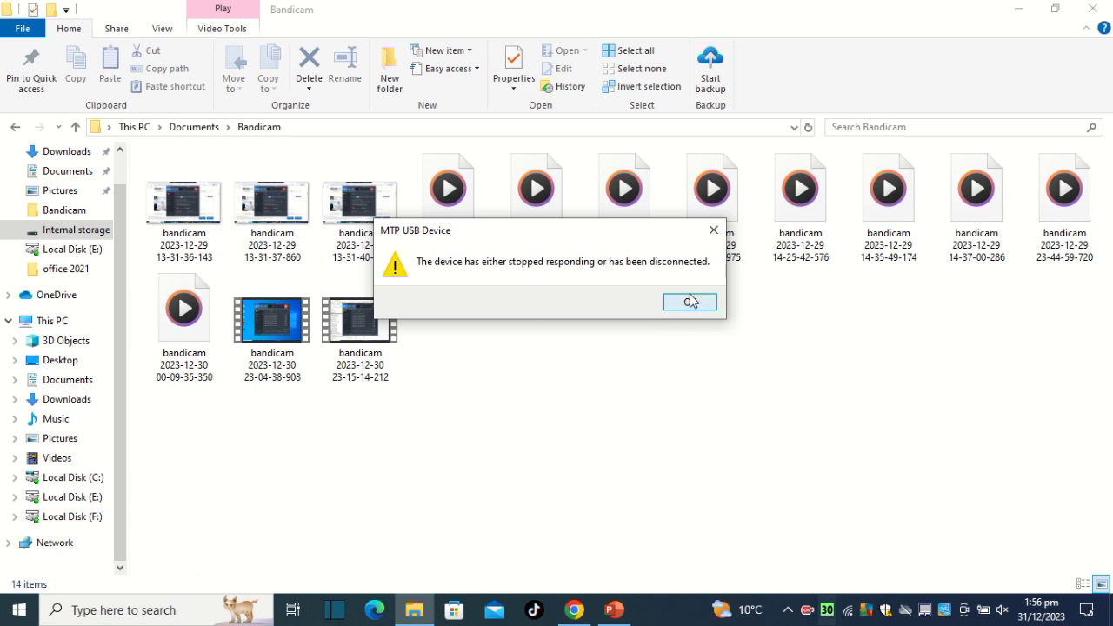
{"action": "left_click", "coordinate": [689, 302]}
{"action": "left_click", "coordinate": [68, 153]}
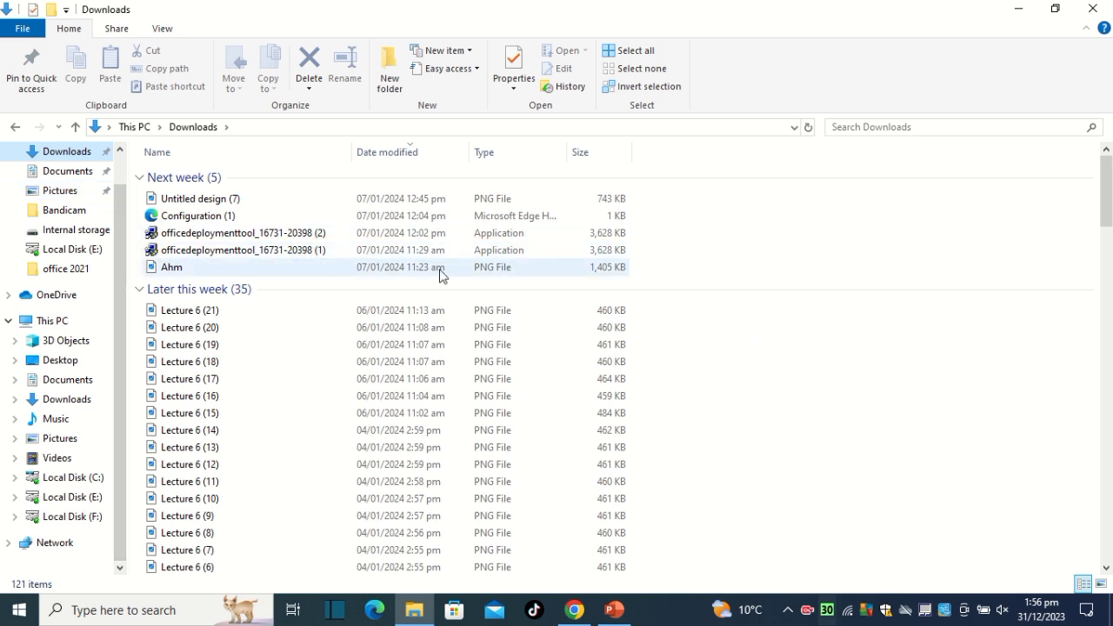
{"action": "double_click", "coordinate": [260, 232]}
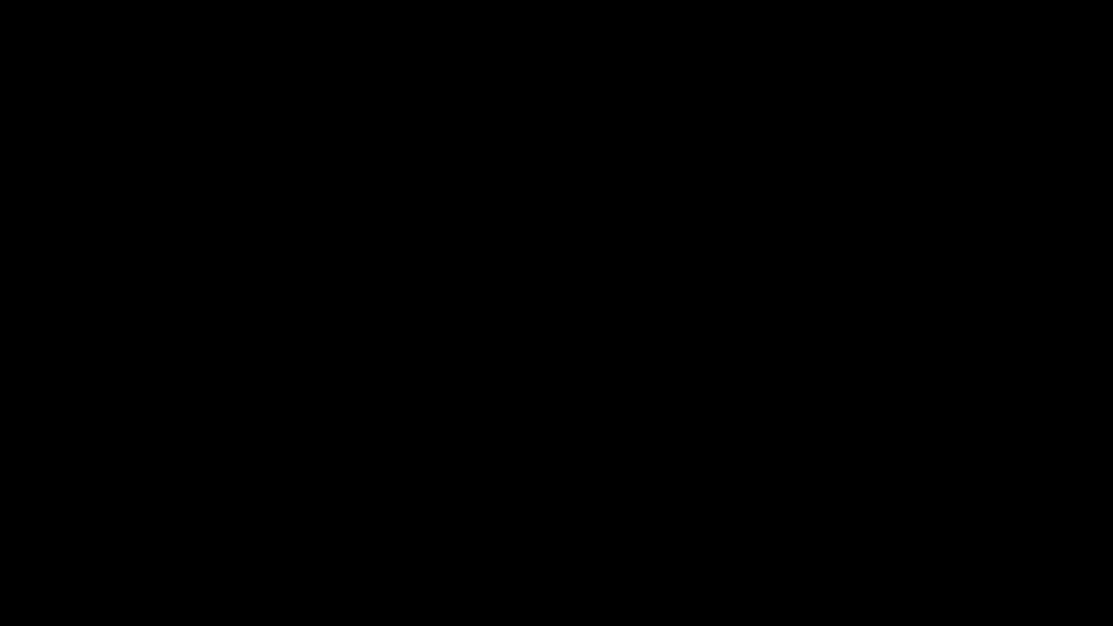
{"action": "left_click", "coordinate": [472, 419]}
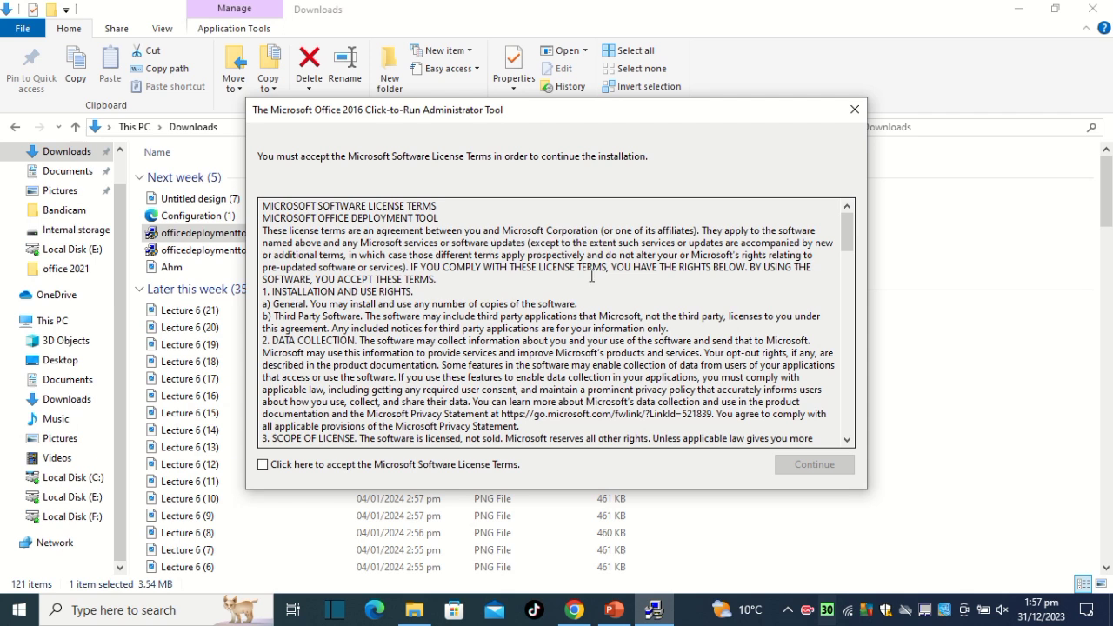
{"action": "scroll", "coordinate": [592, 276], "scroll_direction": "down", "scroll_amount": 4}
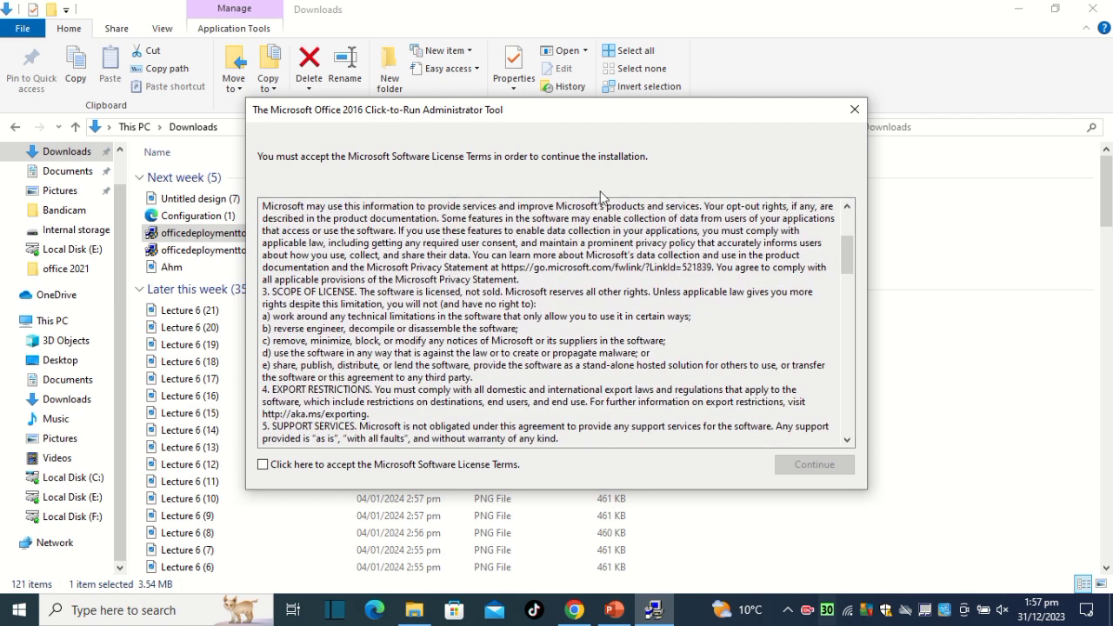
{"action": "left_click_drag", "start_coordinate": [307, 250], "coordinate": [615, 422]}
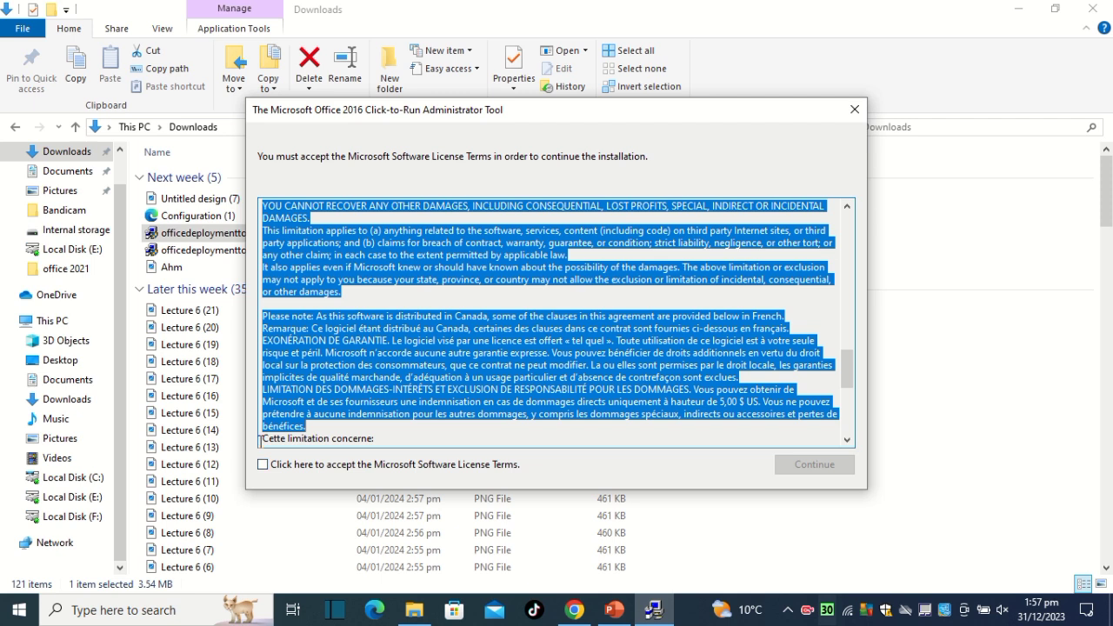
{"action": "left_click", "coordinate": [271, 468]}
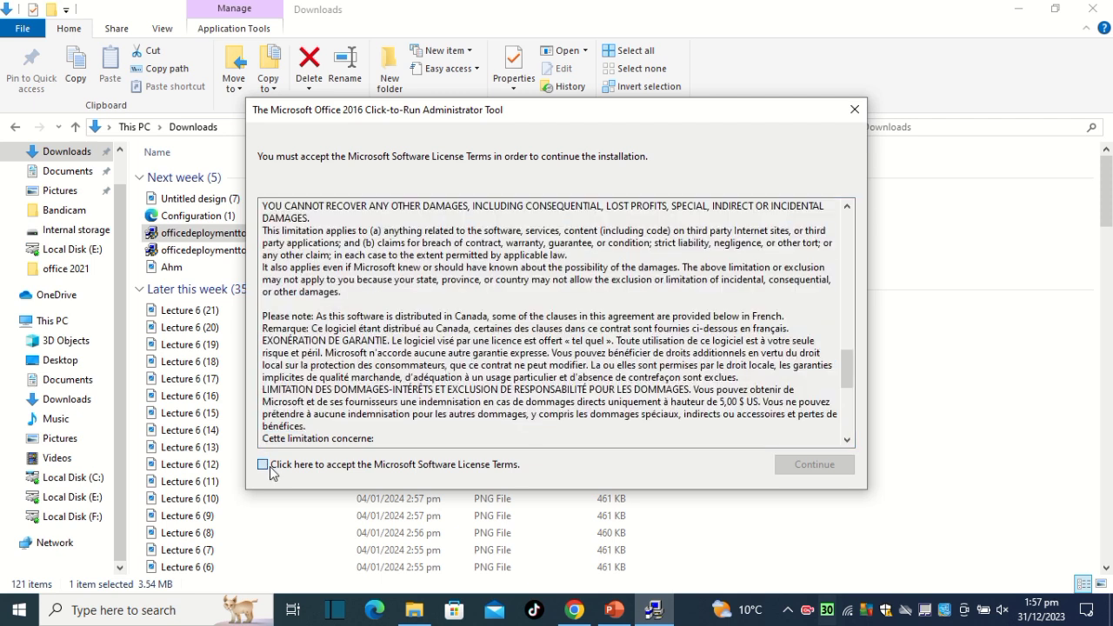
{"action": "left_click", "coordinate": [814, 465]}
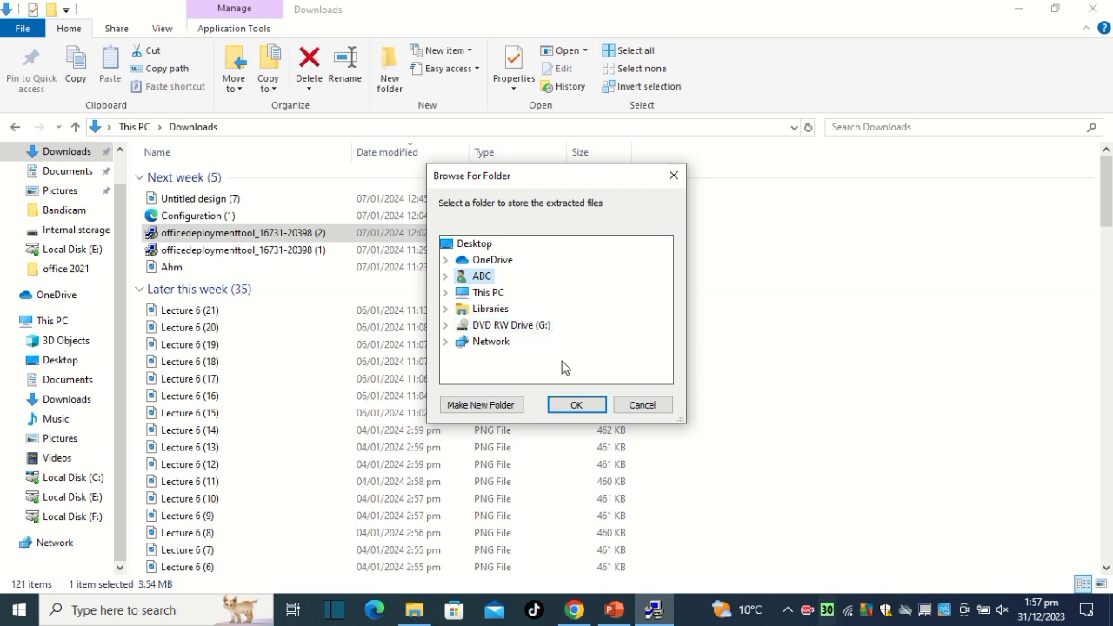
Extract the deployment tool's files into the office 2021 folder inside Downloads and dismiss the completion message.
{"action": "left_click", "coordinate": [481, 292]}
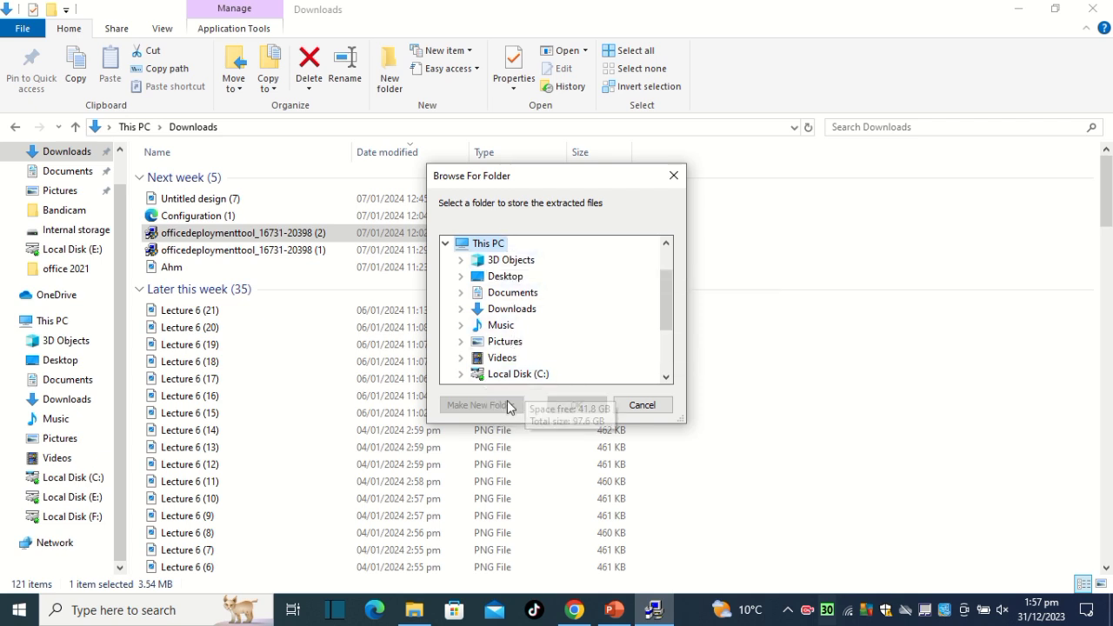
{"action": "double_click", "coordinate": [534, 311]}
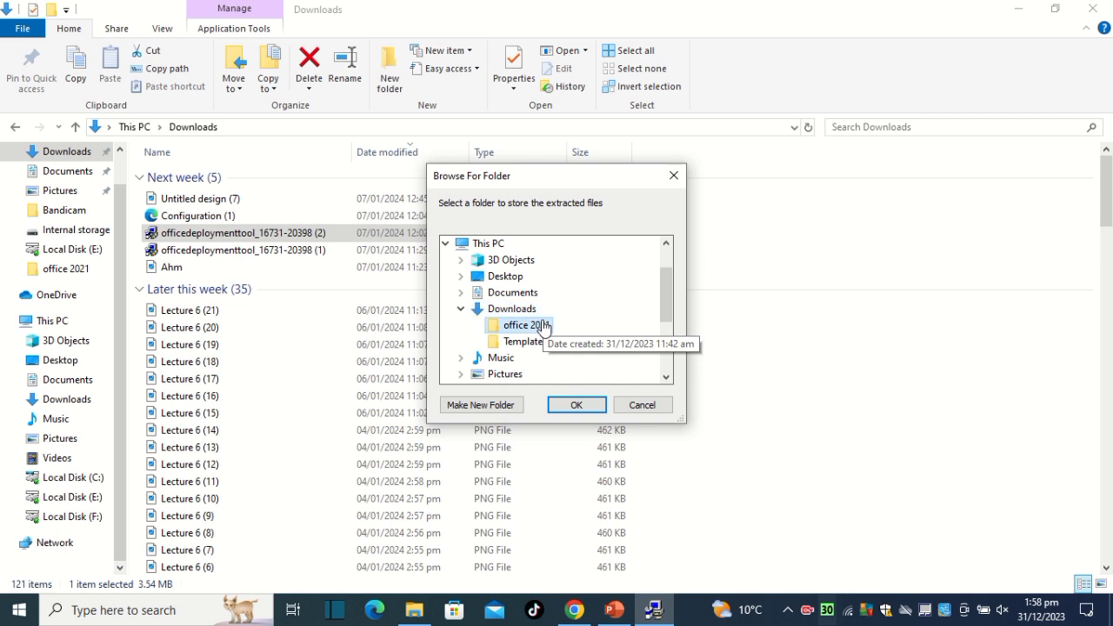
{"action": "left_click", "coordinate": [541, 326]}
{"action": "left_click", "coordinate": [574, 406]}
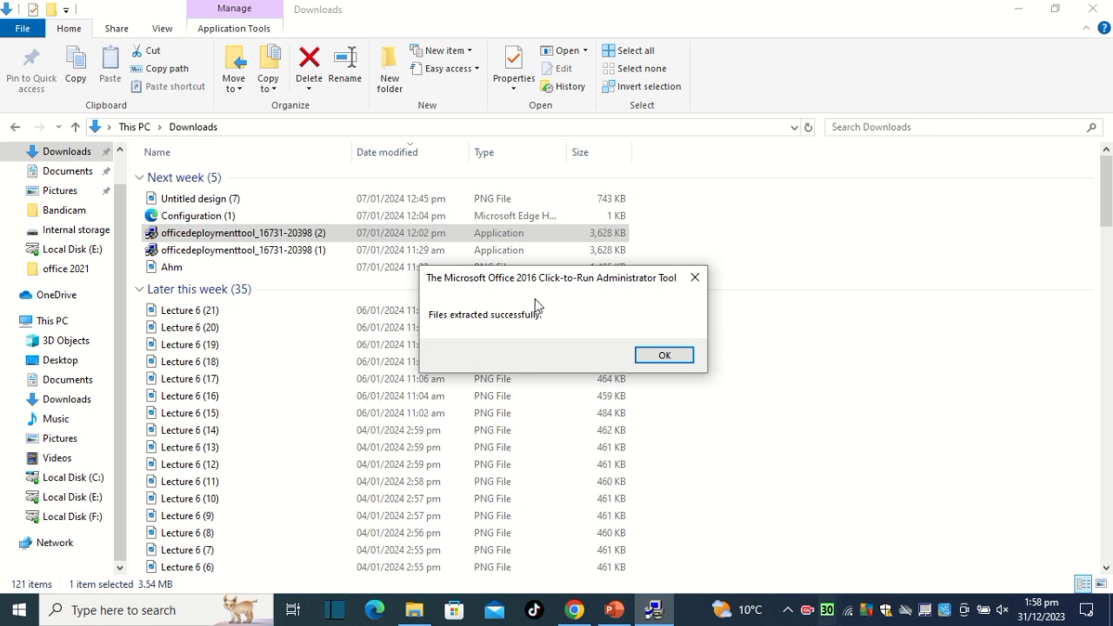
{"action": "left_click", "coordinate": [671, 358]}
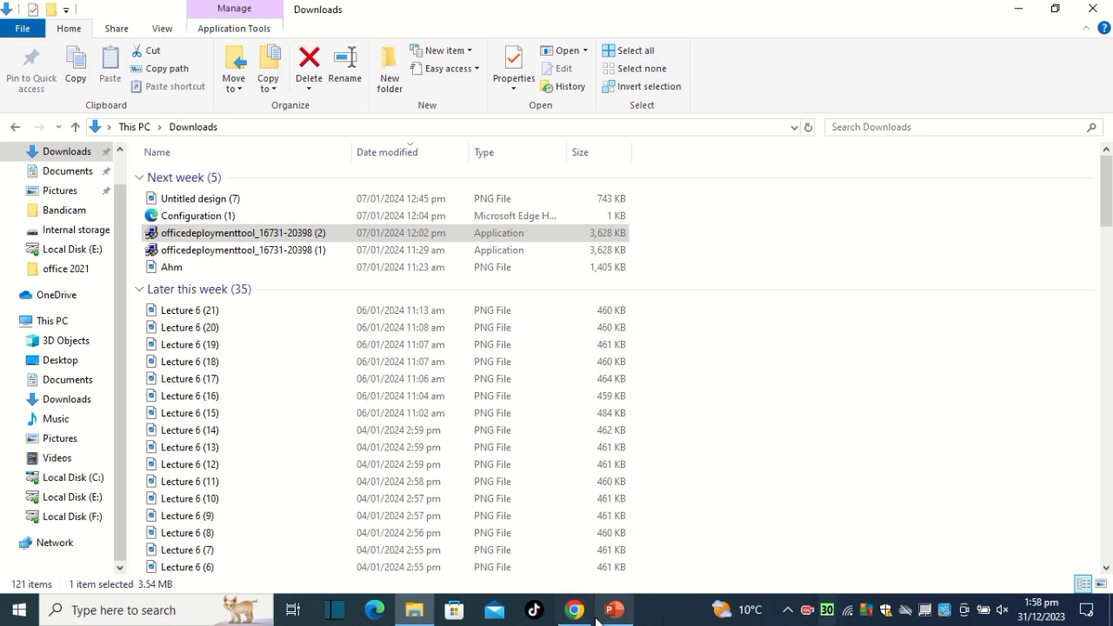
Minimize the open windows and launch the cmd shortcut from the desktop.
{"action": "left_click", "coordinate": [1019, 7]}
{"action": "left_click", "coordinate": [1017, 11]}
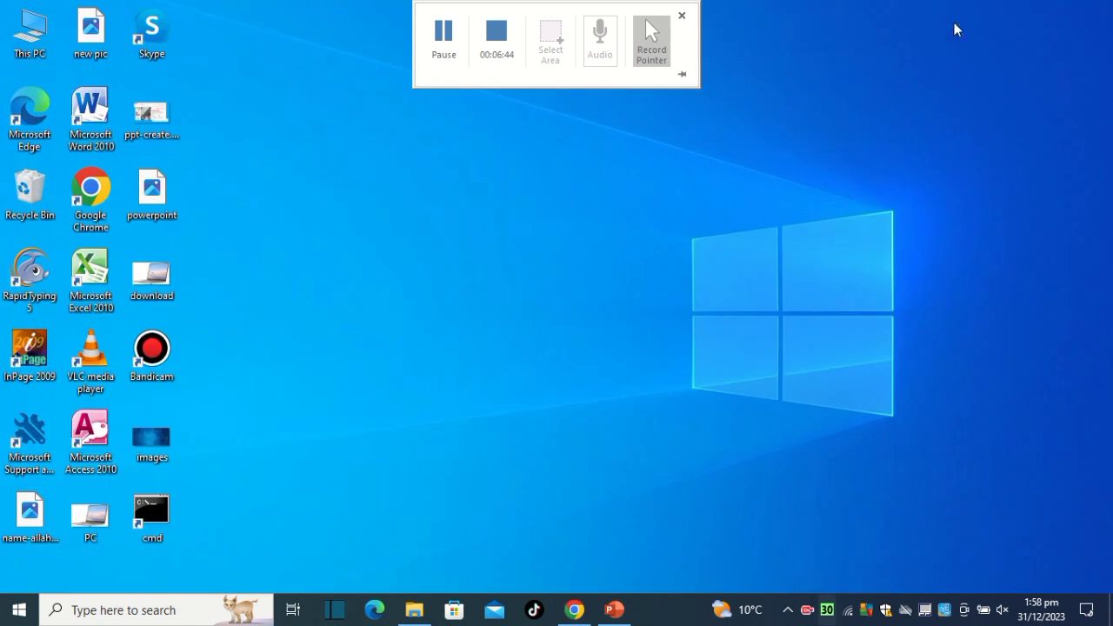
{"action": "double_click", "coordinate": [149, 520]}
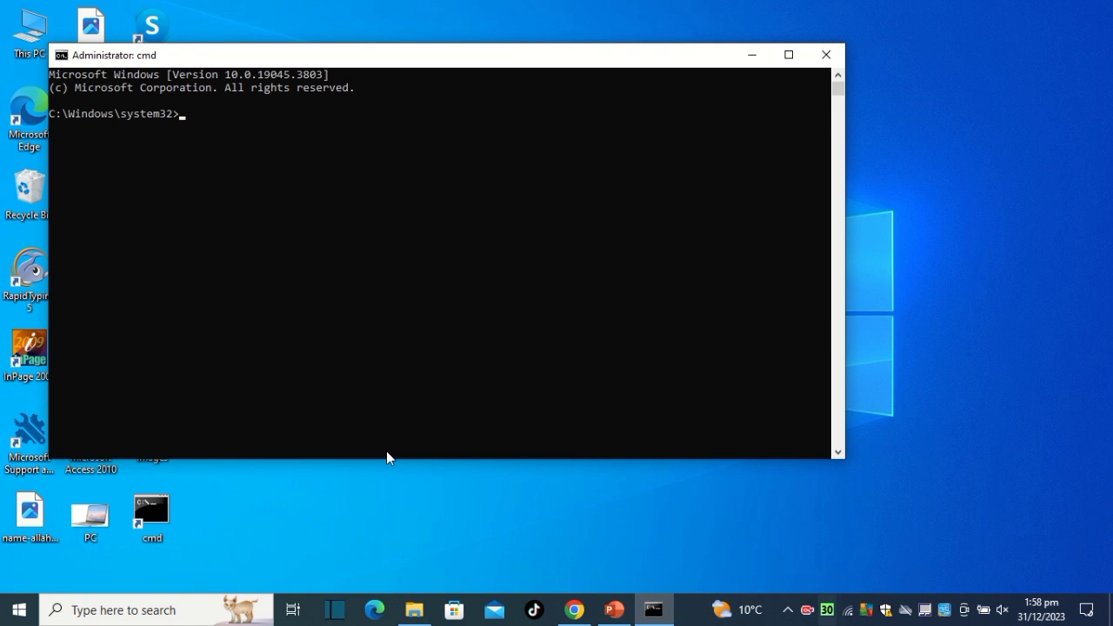
Try to run "this pc" and "this pc downloads" at the command prompt, and minimize its window.
{"action": "type", "text": "this pc"}
{"action": "key", "text": "Return"}
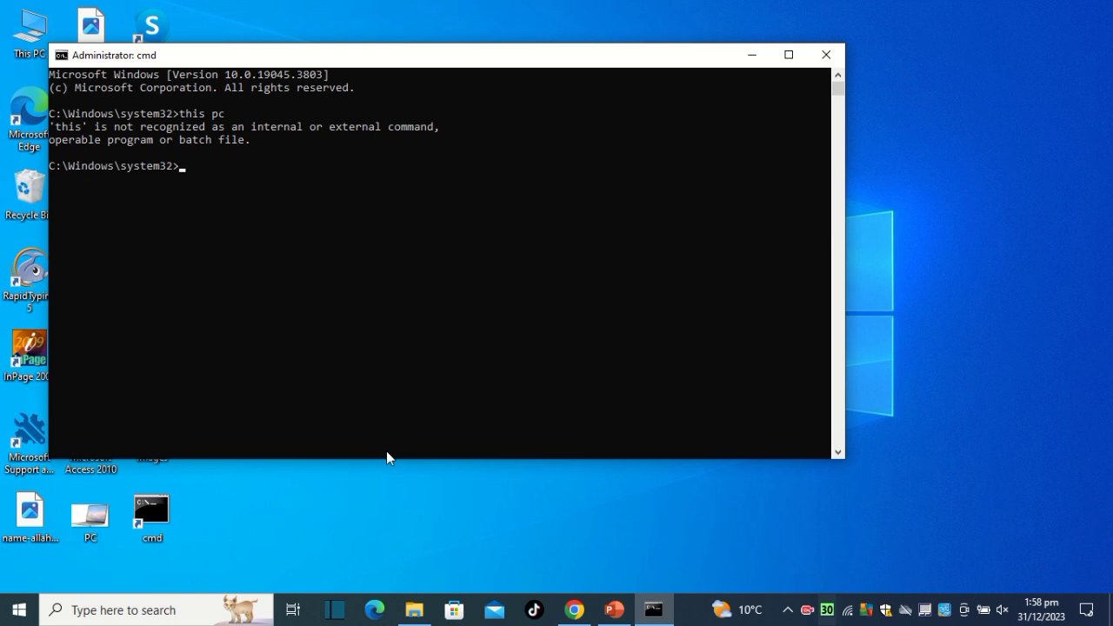
{"action": "type", "text": "this pc downloads"}
{"action": "key", "text": "Return"}
{"action": "left_click", "coordinate": [752, 55]}
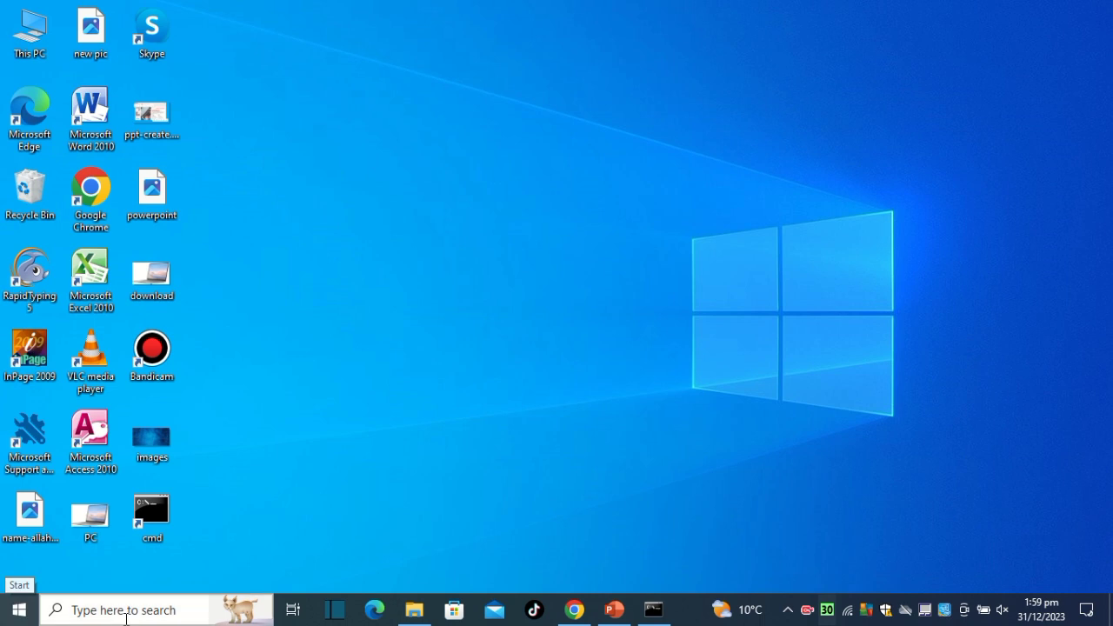
Expand the recently added apps in the Start menu and launch Publisher.
{"action": "left_click", "coordinate": [187, 610]}
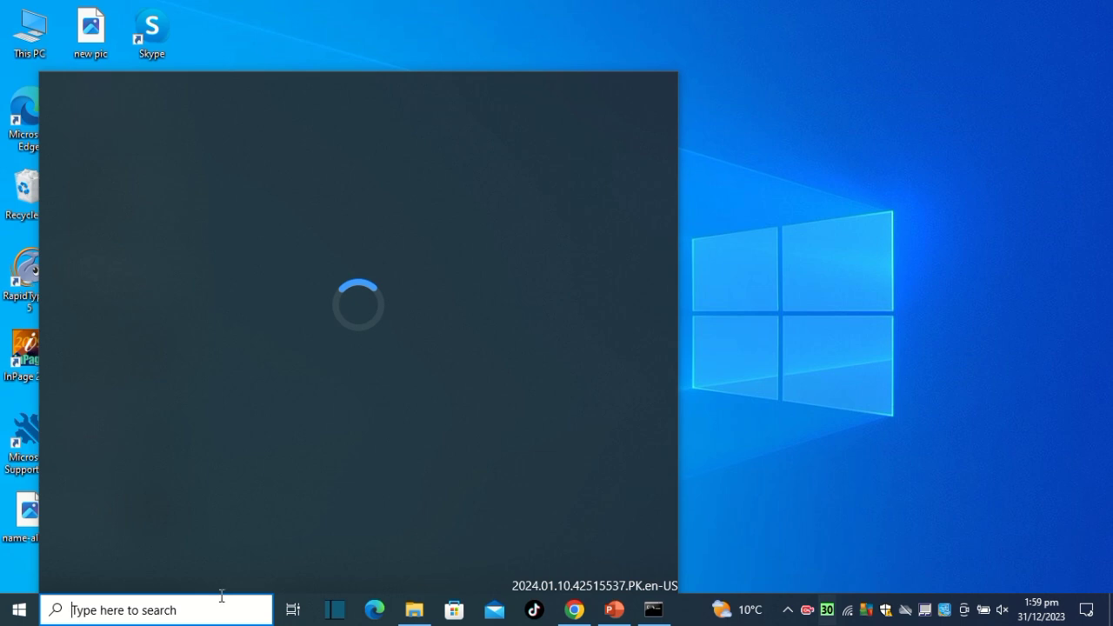
{"action": "left_click", "coordinate": [689, 228]}
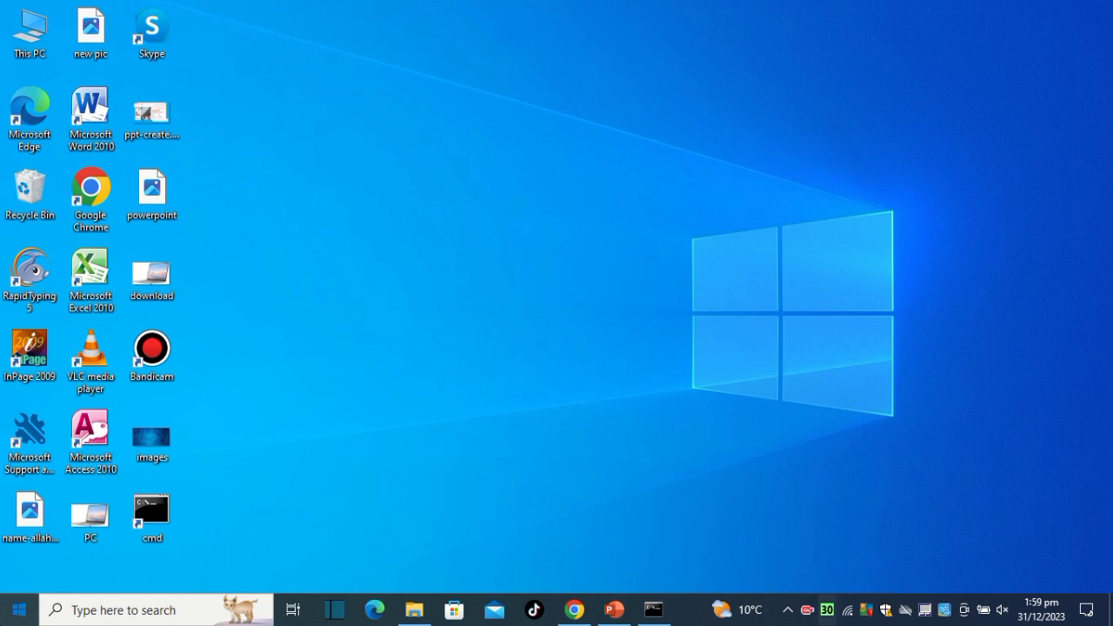
{"action": "left_click", "coordinate": [19, 609]}
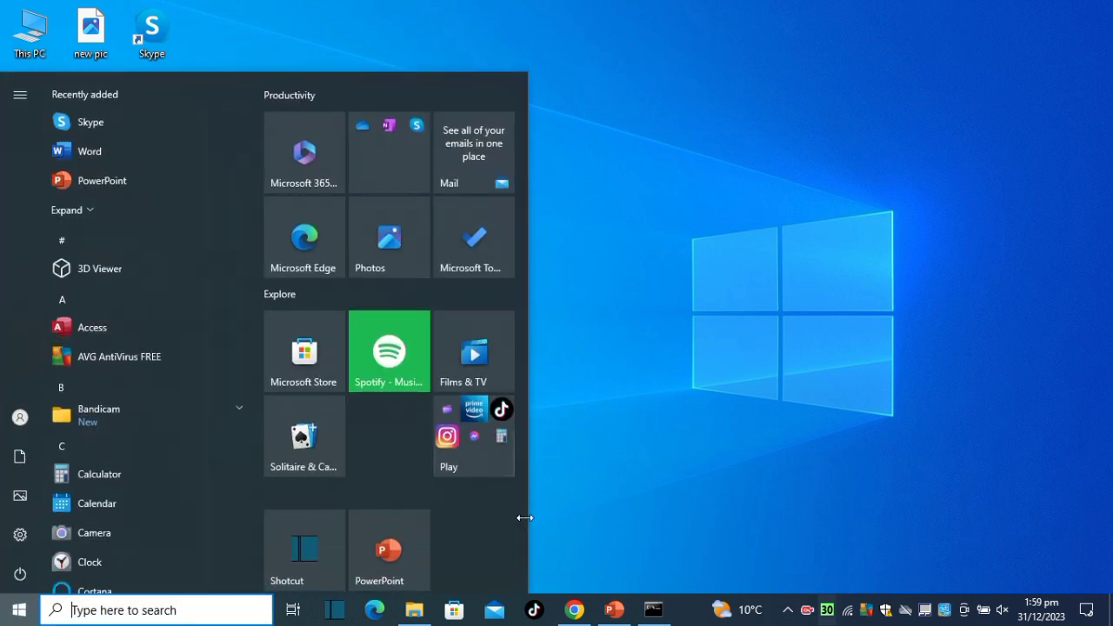
{"action": "scroll", "coordinate": [156, 557], "scroll_direction": "down", "scroll_amount": 10}
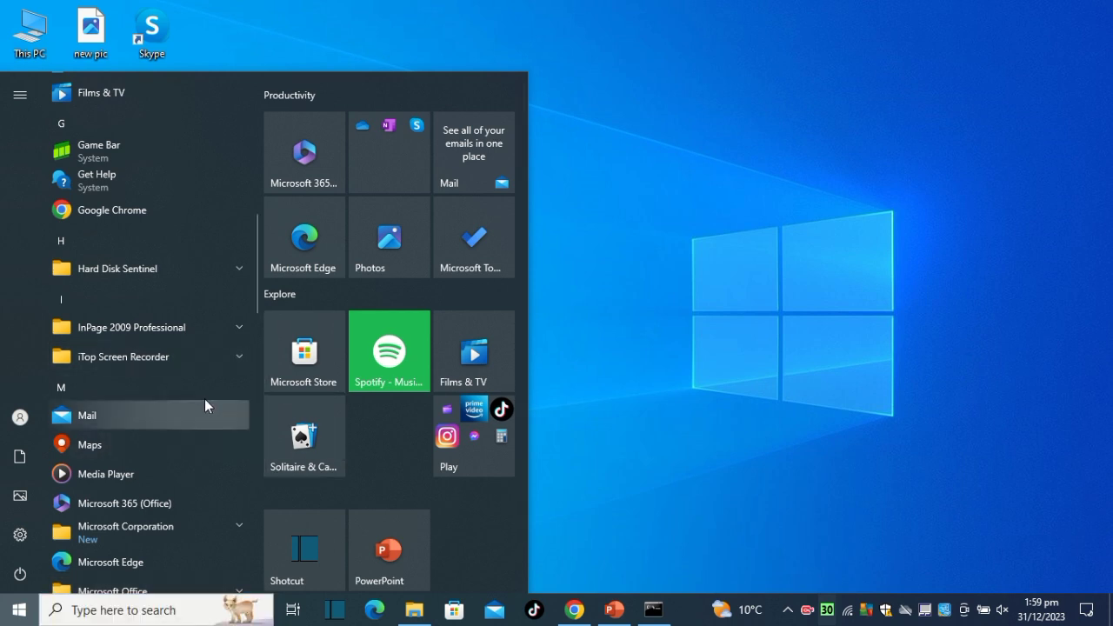
{"action": "scroll", "coordinate": [206, 400], "scroll_direction": "up", "scroll_amount": 10}
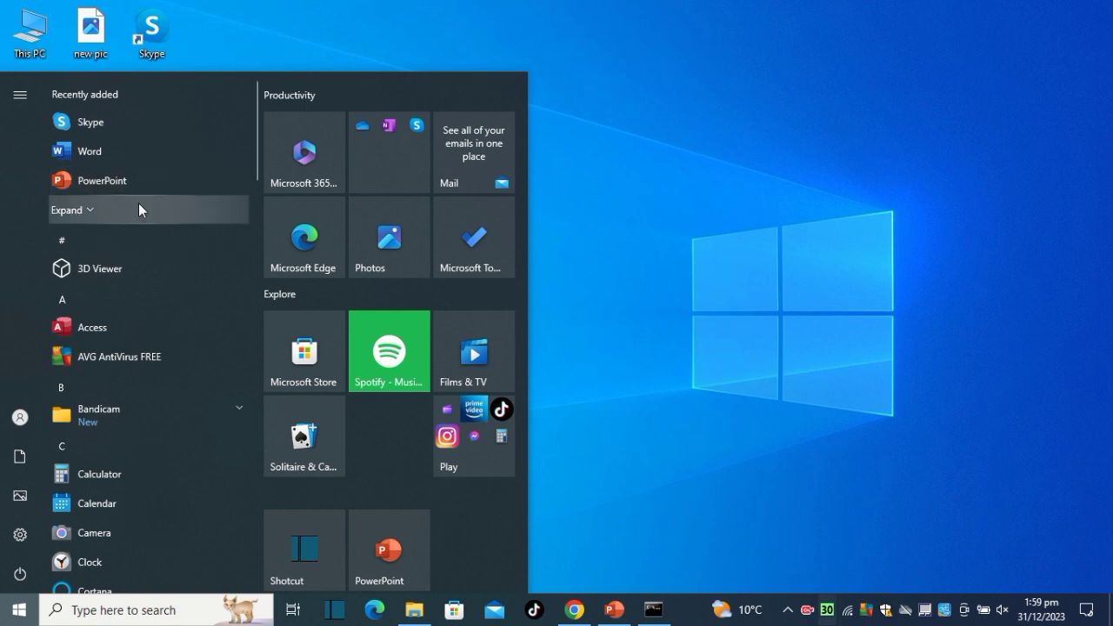
{"action": "left_click", "coordinate": [138, 204]}
{"action": "left_click", "coordinate": [125, 240]}
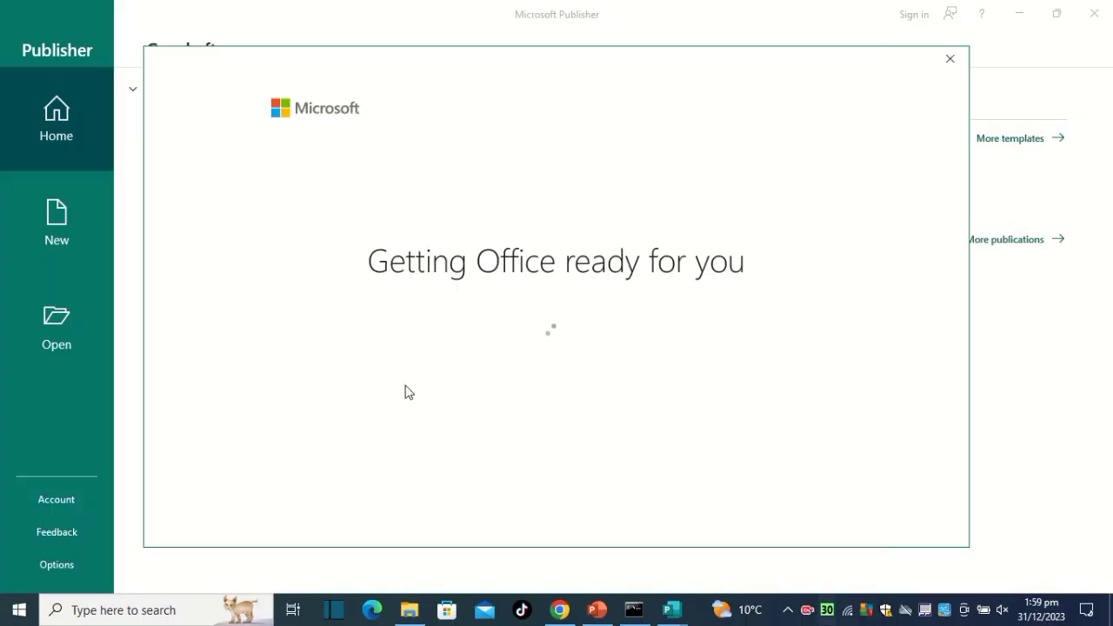
Close the Office setup dialog in Publisher and choose the Blank A4 (Portrait) template for a new publication.
{"action": "left_click", "coordinate": [950, 59]}
{"action": "left_click", "coordinate": [220, 172]}
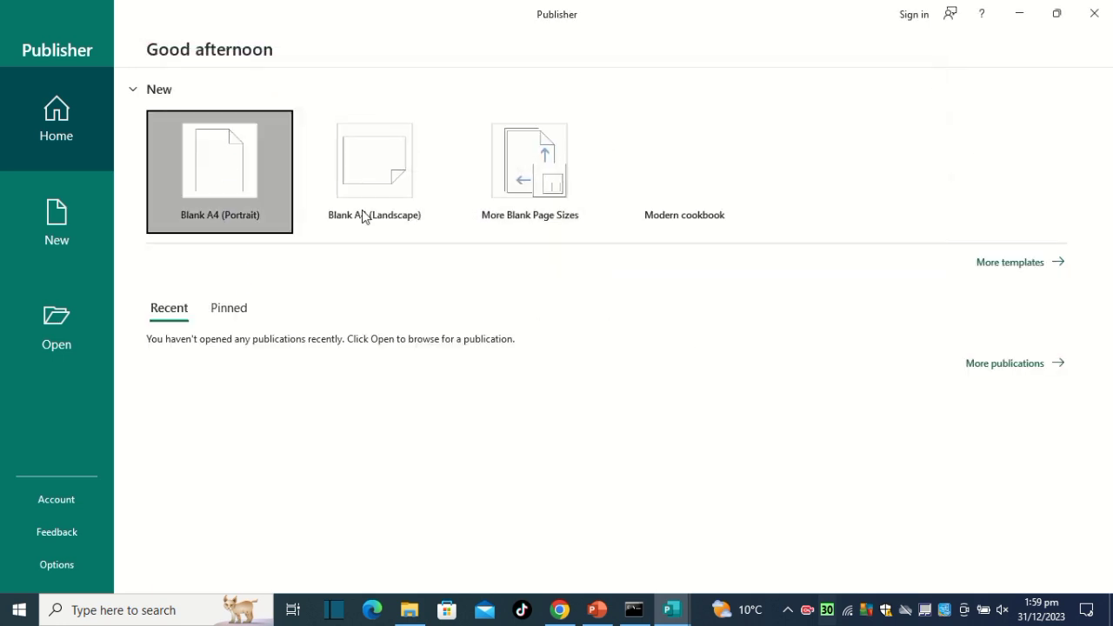